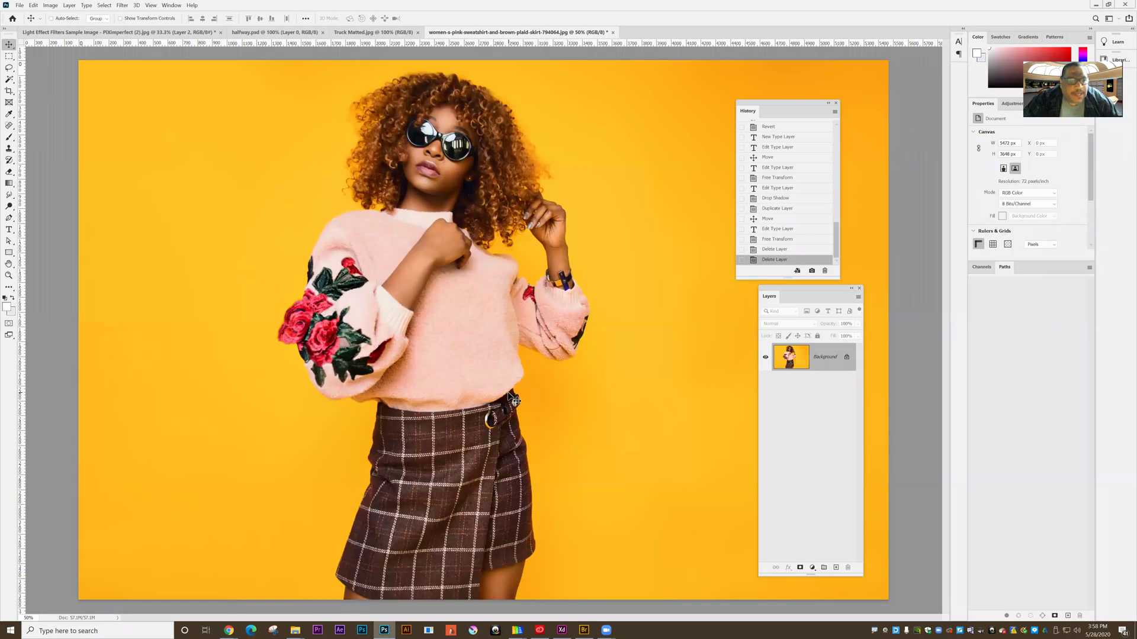
Add a horizontal type layer with a first name at 72 pt on the yellow background beside the woman's shoulder
{"action": "left_click", "coordinate": [10, 232]}
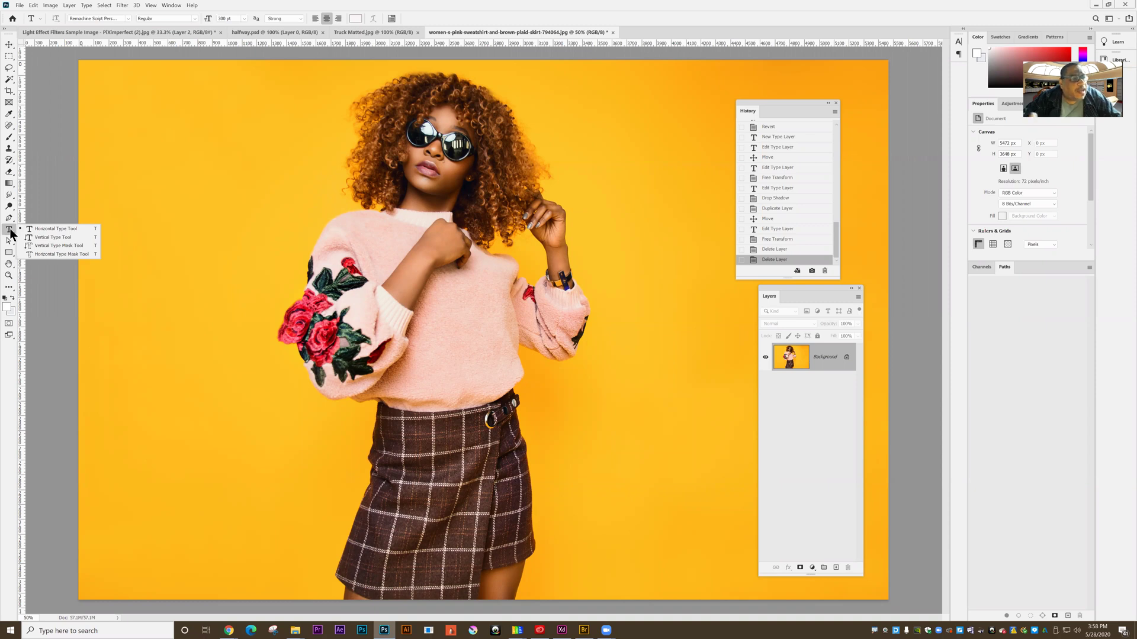
{"action": "left_click", "coordinate": [41, 228]}
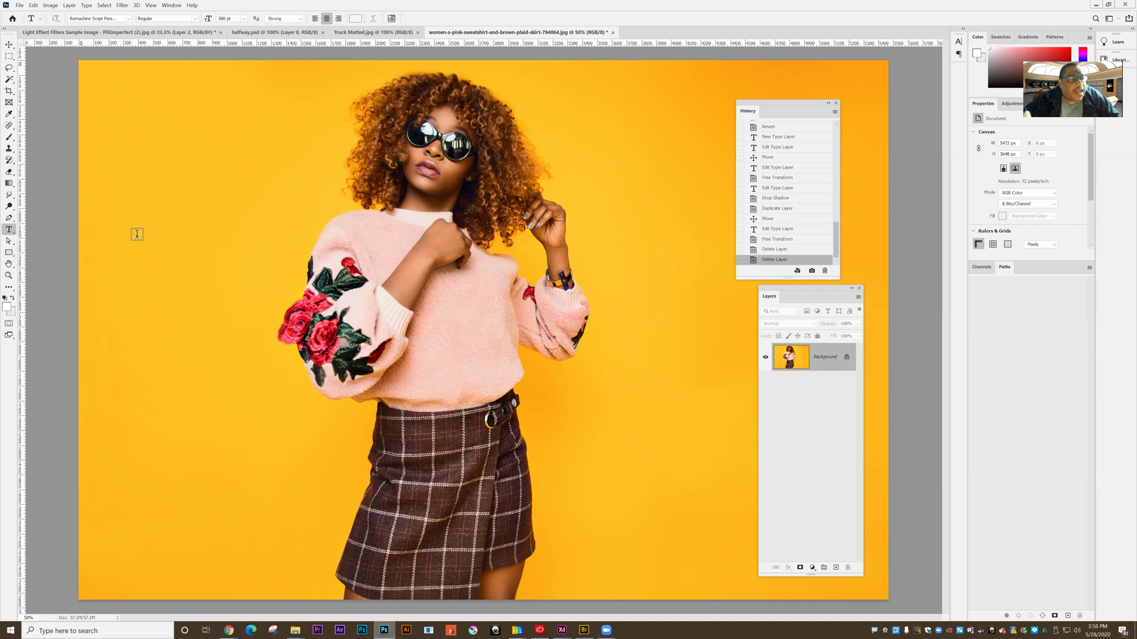
{"action": "left_click", "coordinate": [243, 19]}
{"action": "left_click", "coordinate": [231, 72]}
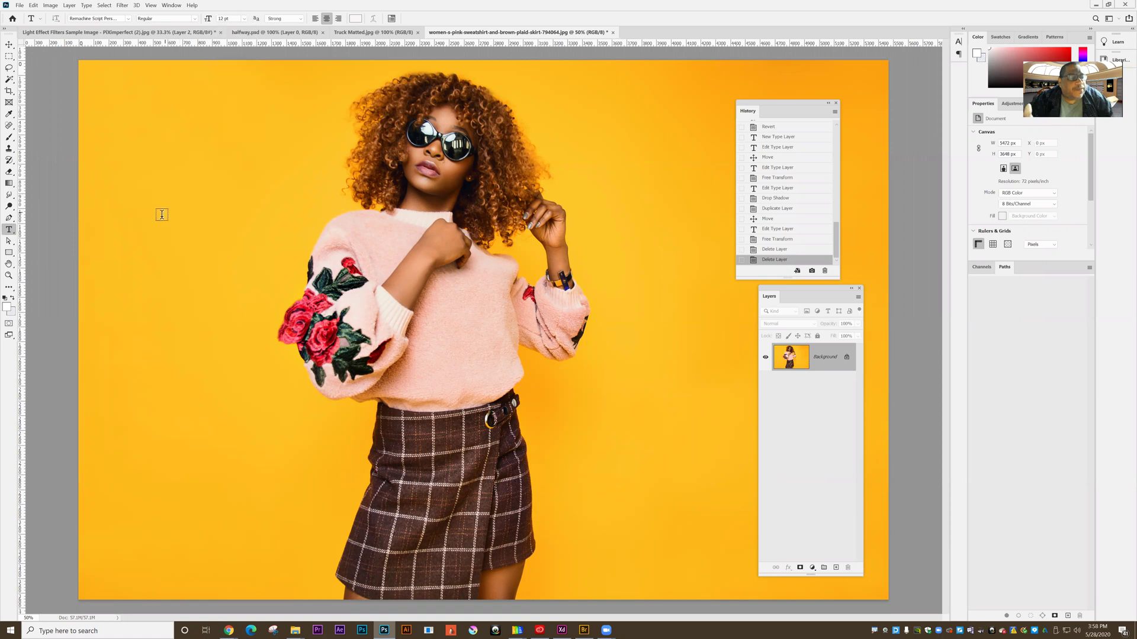
{"action": "left_click", "coordinate": [161, 219]}
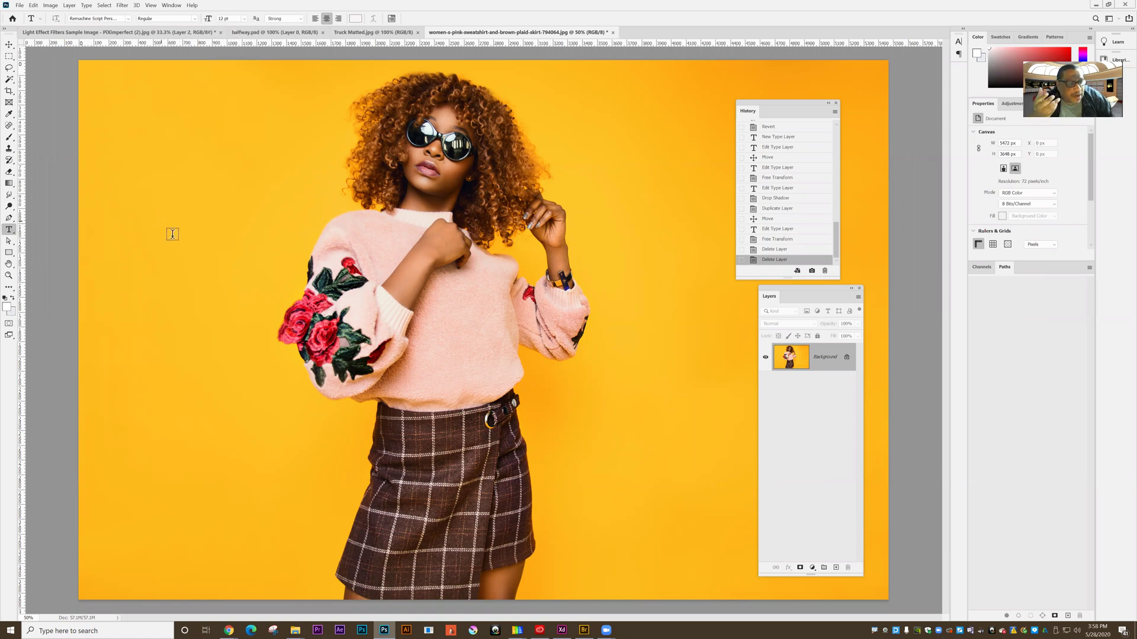
{"action": "left_click", "coordinate": [244, 18]}
{"action": "left_click", "coordinate": [231, 133]}
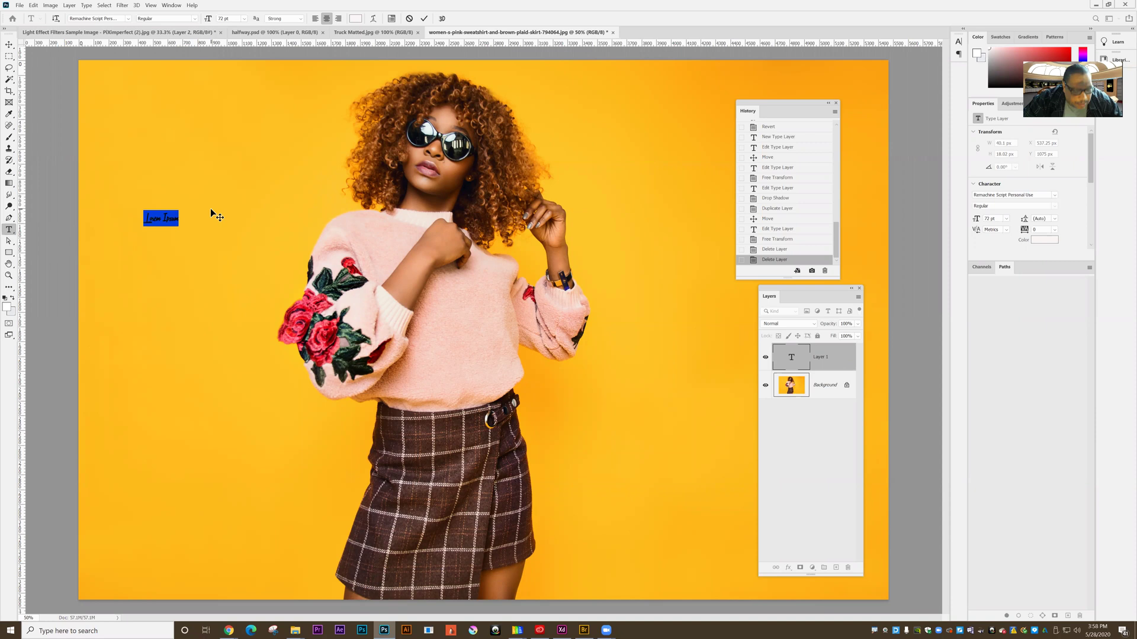
{"action": "key", "text": "ctrl+Left"}
{"action": "type", "text": "Ali"}
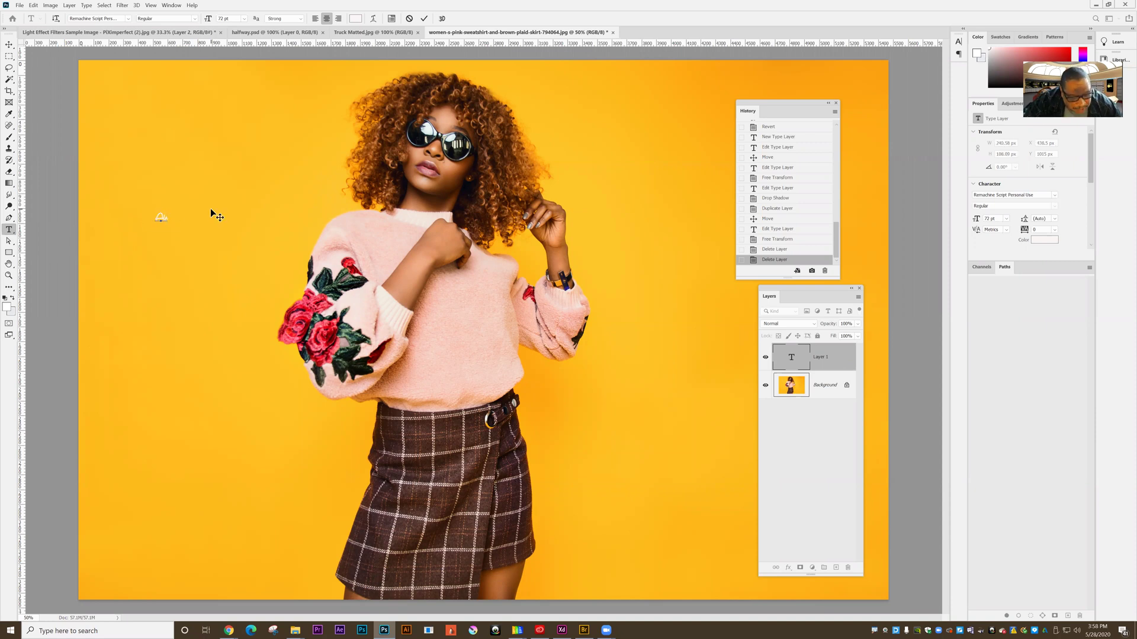
{"action": "type", "text": "sha"}
{"action": "type", "text": "dra"}
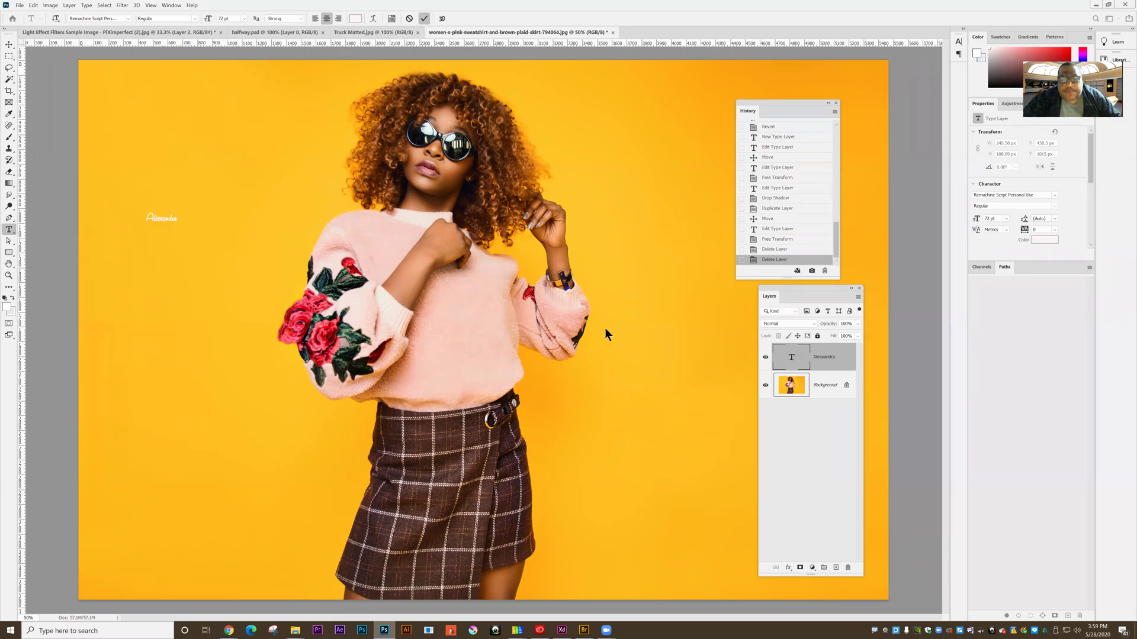
Set the name text in the Remachine Script Personal Use font and move it across the photo beside the woman's raised hand
{"action": "double_click", "coordinate": [790, 359]}
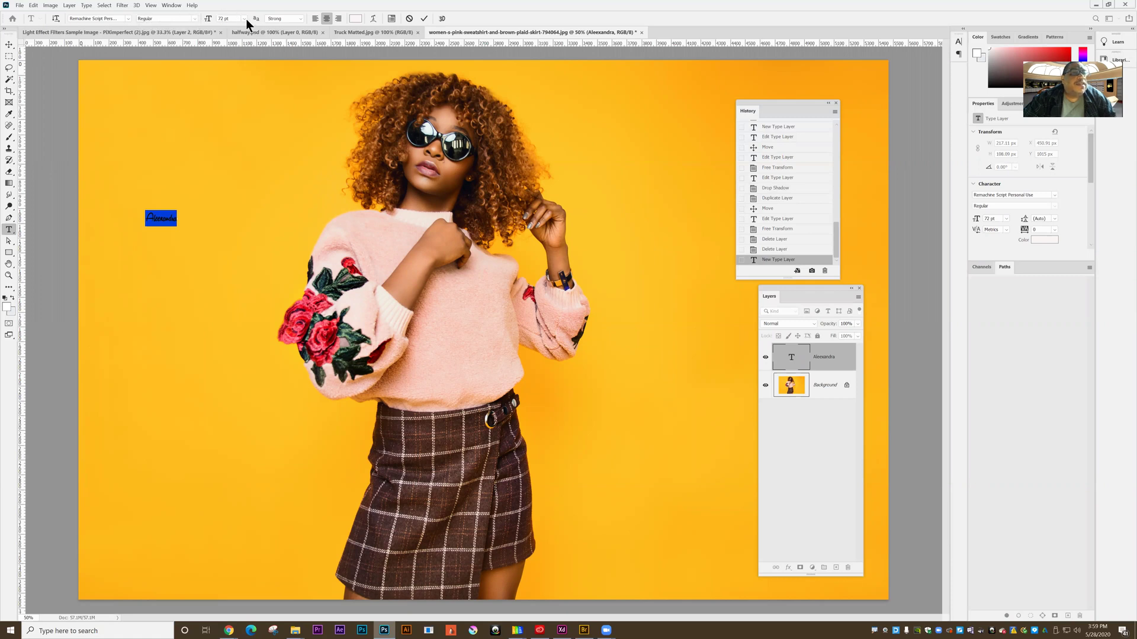
{"action": "left_click", "coordinate": [126, 18]}
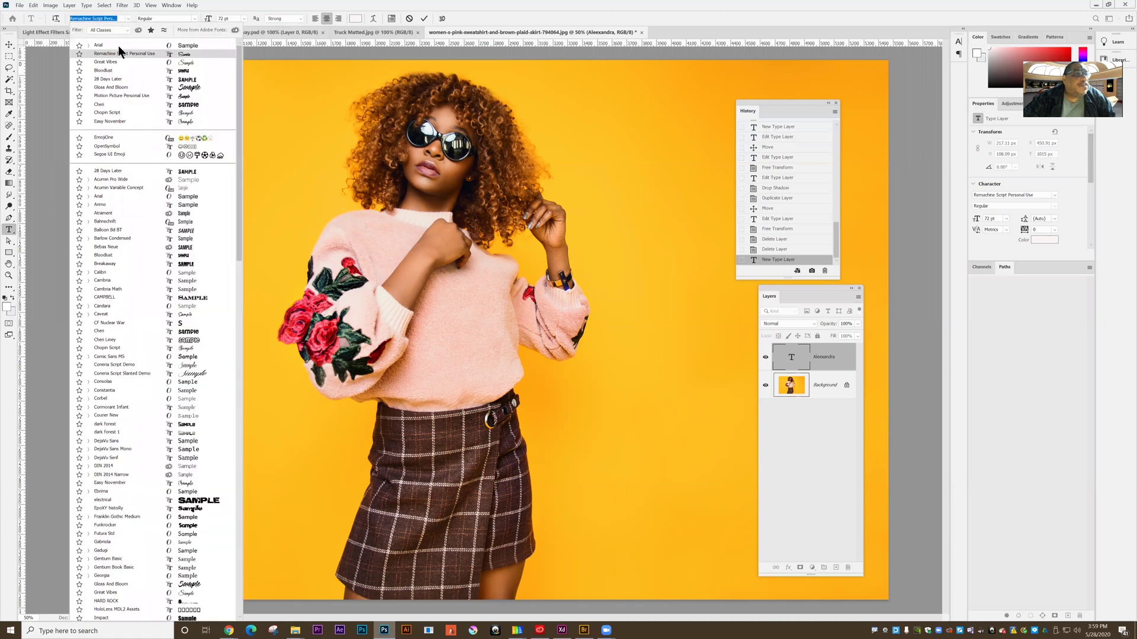
{"action": "left_click", "coordinate": [102, 54]}
{"action": "key", "text": "ctrl+h"}
{"action": "left_click_drag", "start_coordinate": [164, 224], "coordinate": [612, 204]}
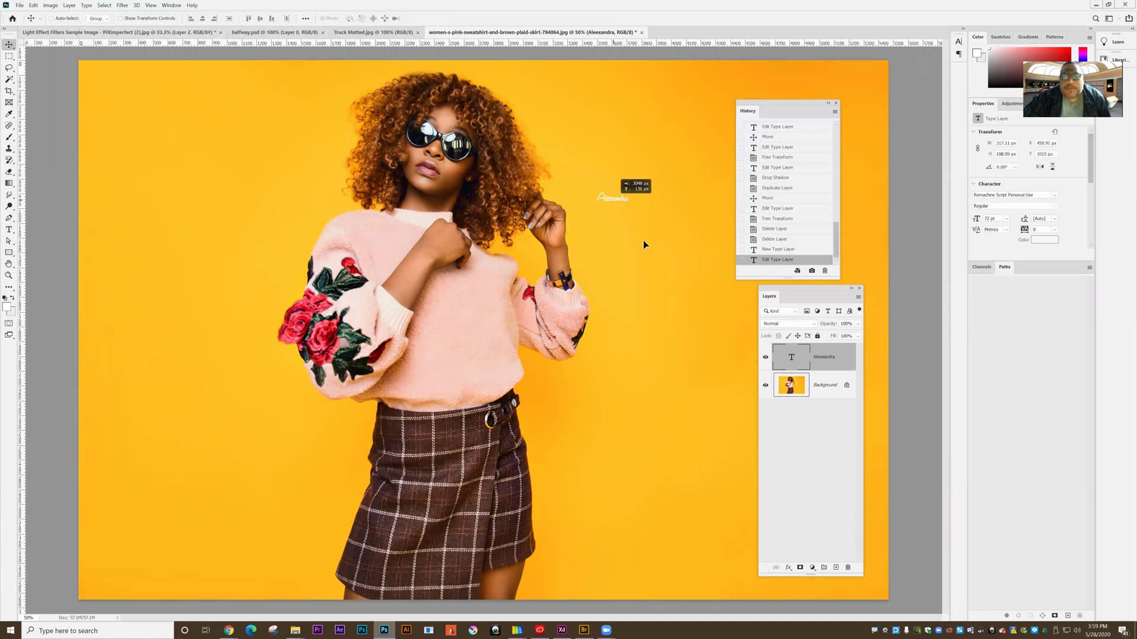
Set the name text's font size to 300 pt and commit the edit
{"action": "double_click", "coordinate": [777, 353]}
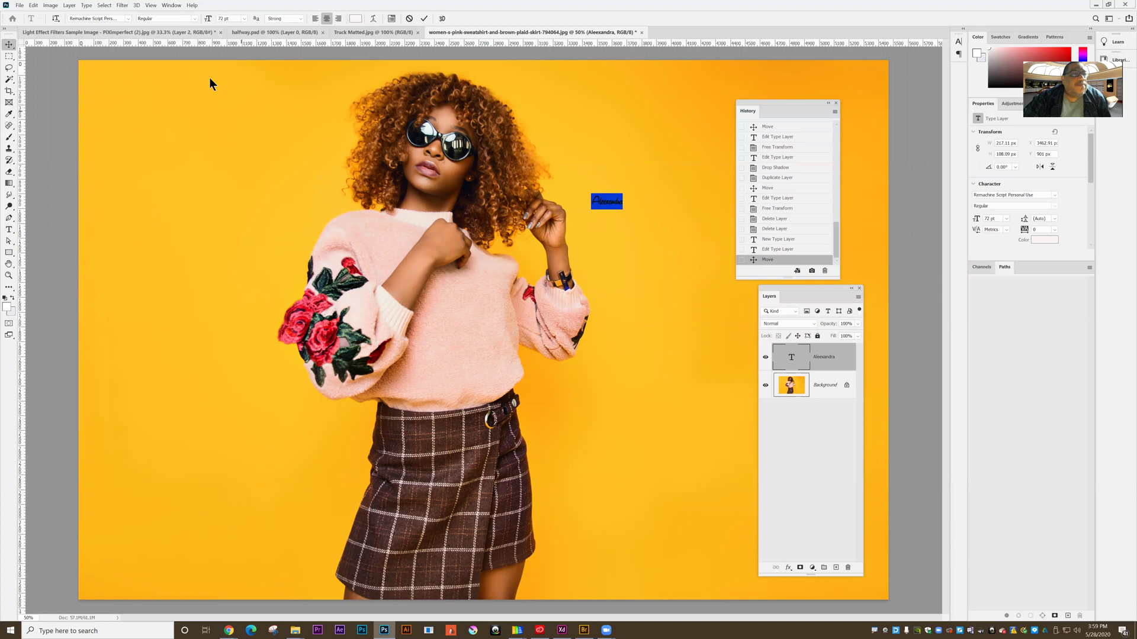
{"action": "left_click", "coordinate": [228, 19]}
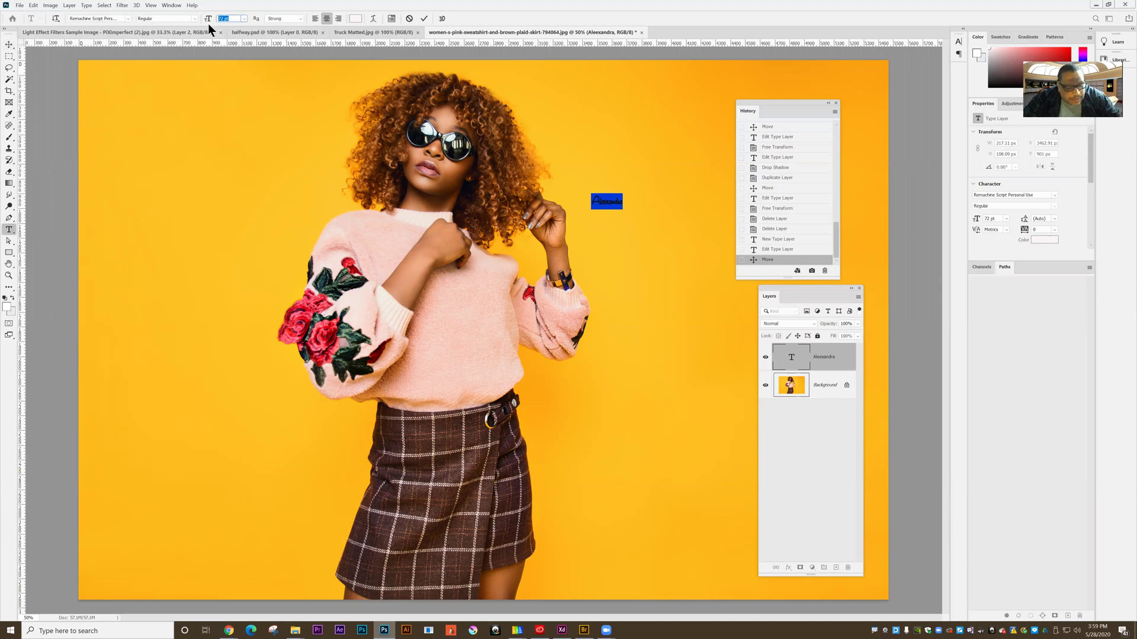
{"action": "type", "text": "300"}
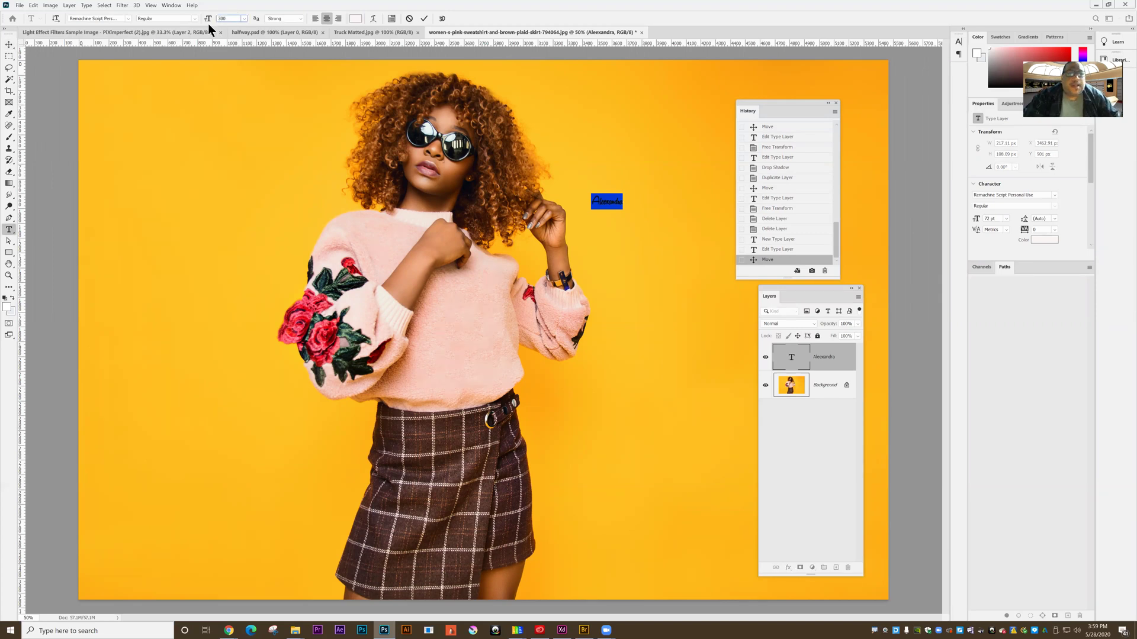
{"action": "key", "text": "Return"}
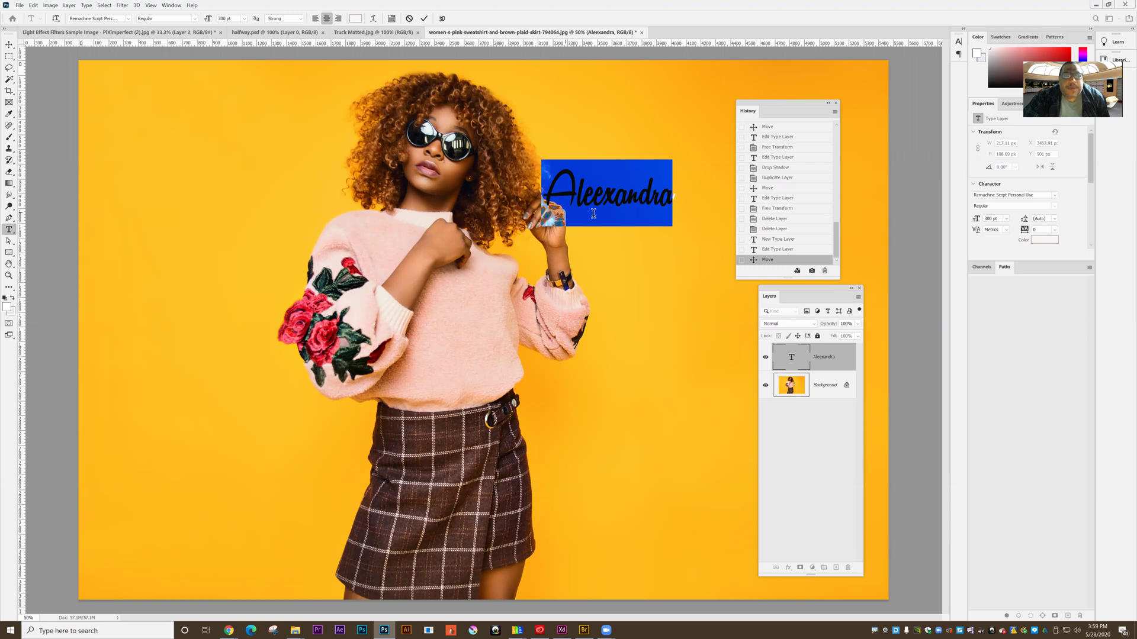
{"action": "left_click", "coordinate": [792, 357]}
{"action": "double_click", "coordinate": [791, 357]}
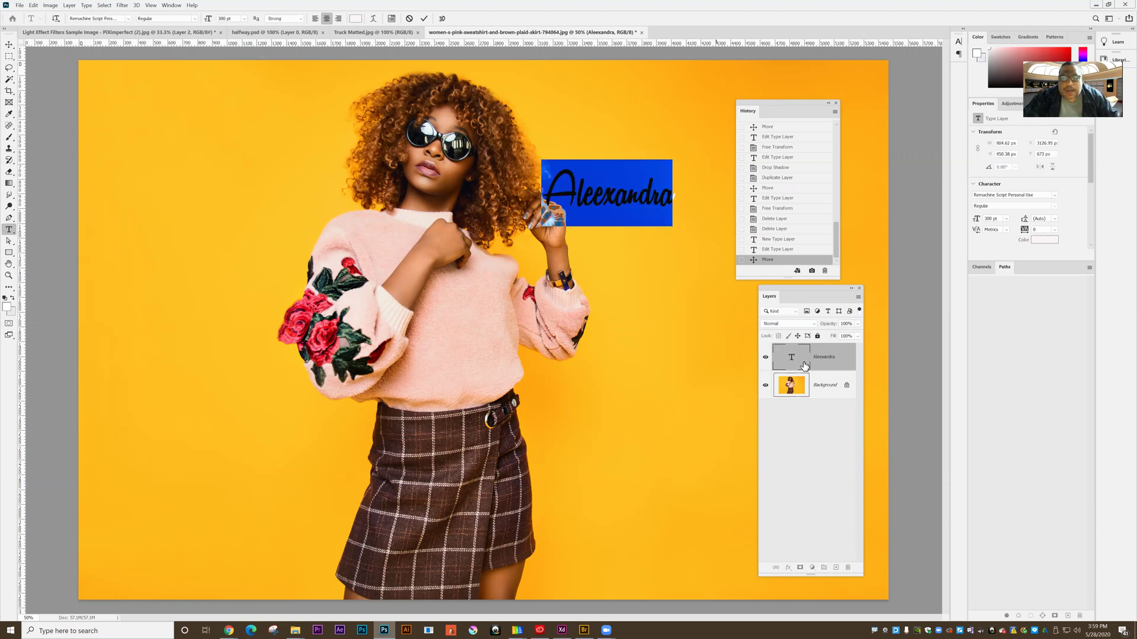
{"action": "left_click", "coordinate": [10, 45]}
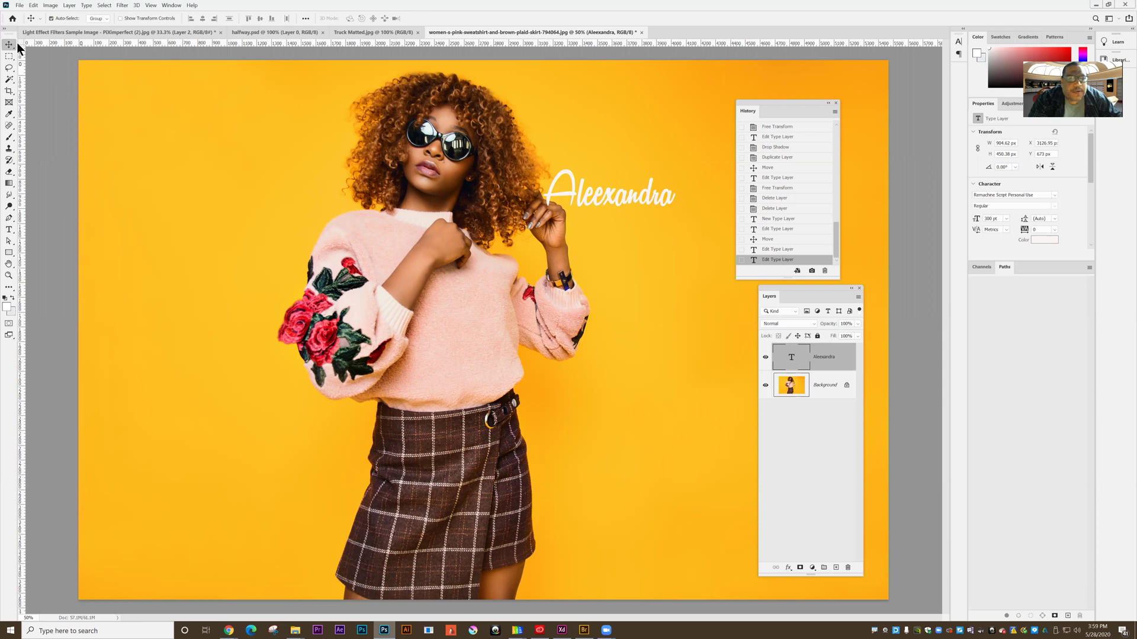
Scale the name text up with Free Transform to about 954 pt and position it across the woman's sweater
{"action": "key", "text": "ctrl+t"}
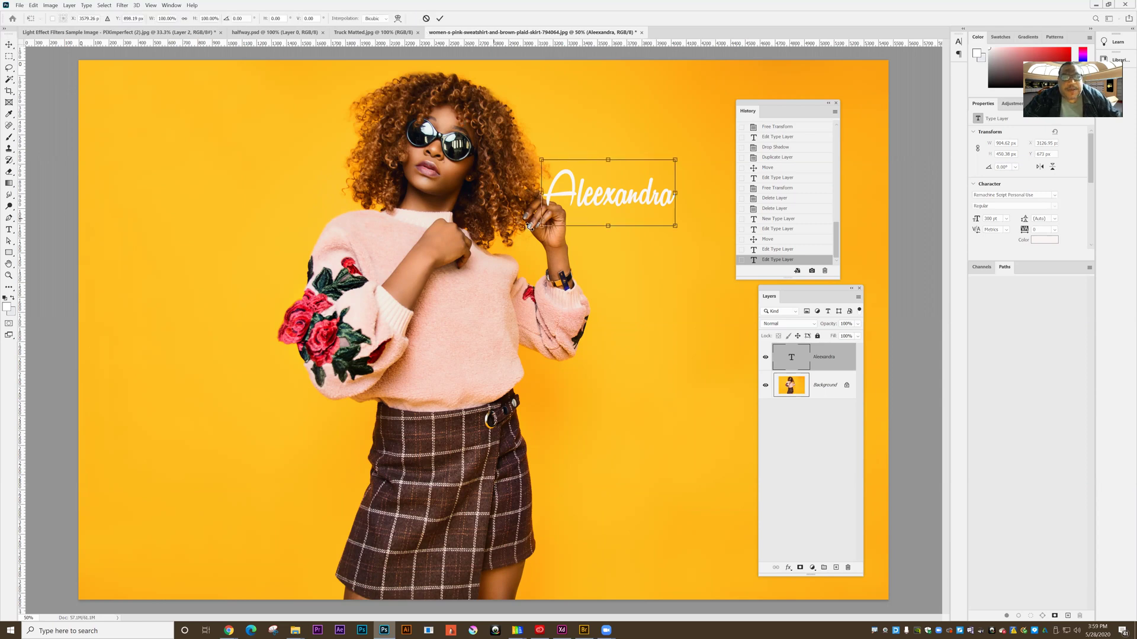
{"action": "left_click_drag", "start_coordinate": [541, 226], "coordinate": [142, 391]}
{"action": "left_click_drag", "start_coordinate": [344, 296], "coordinate": [357, 322]}
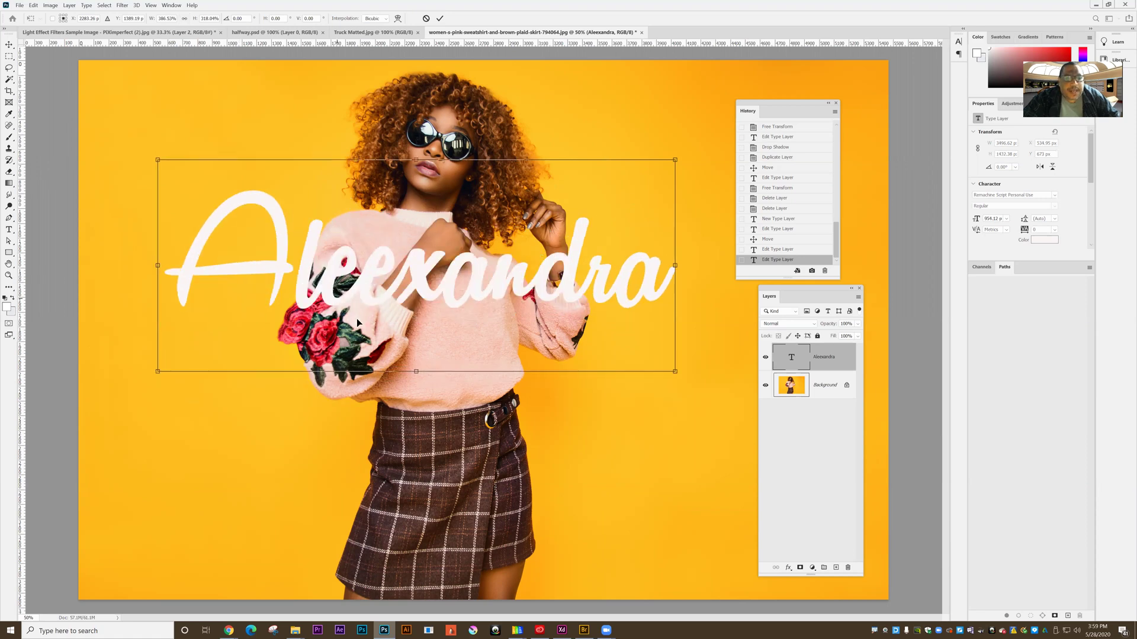
{"action": "key", "text": "Return"}
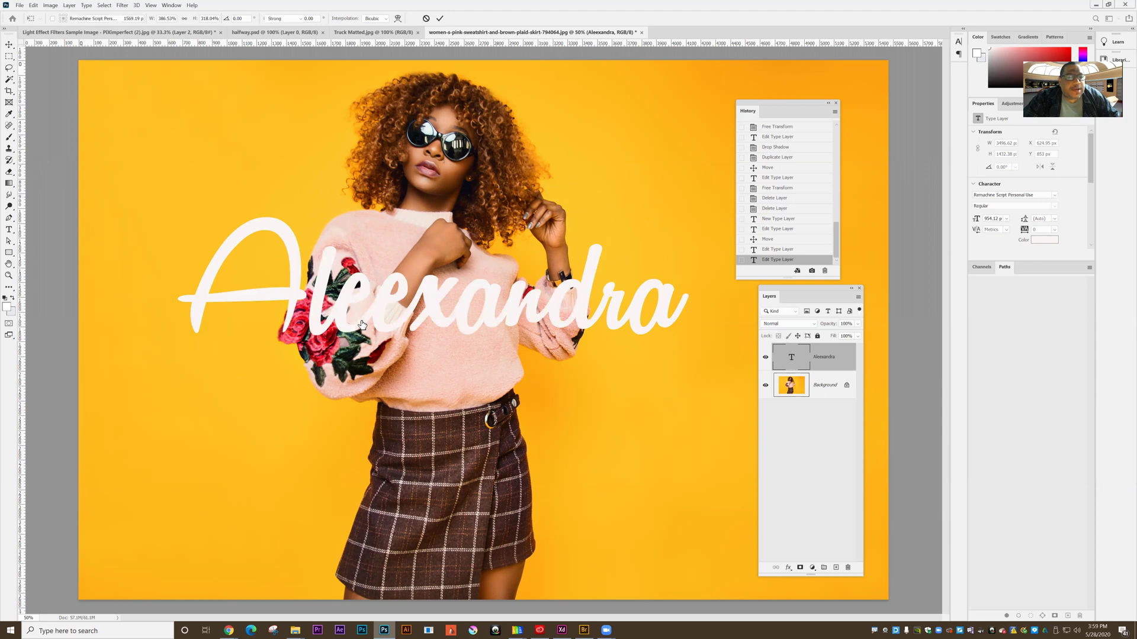
Correct the name's spelling by deleting the duplicate letter e in the text
{"action": "left_click", "coordinate": [388, 326]}
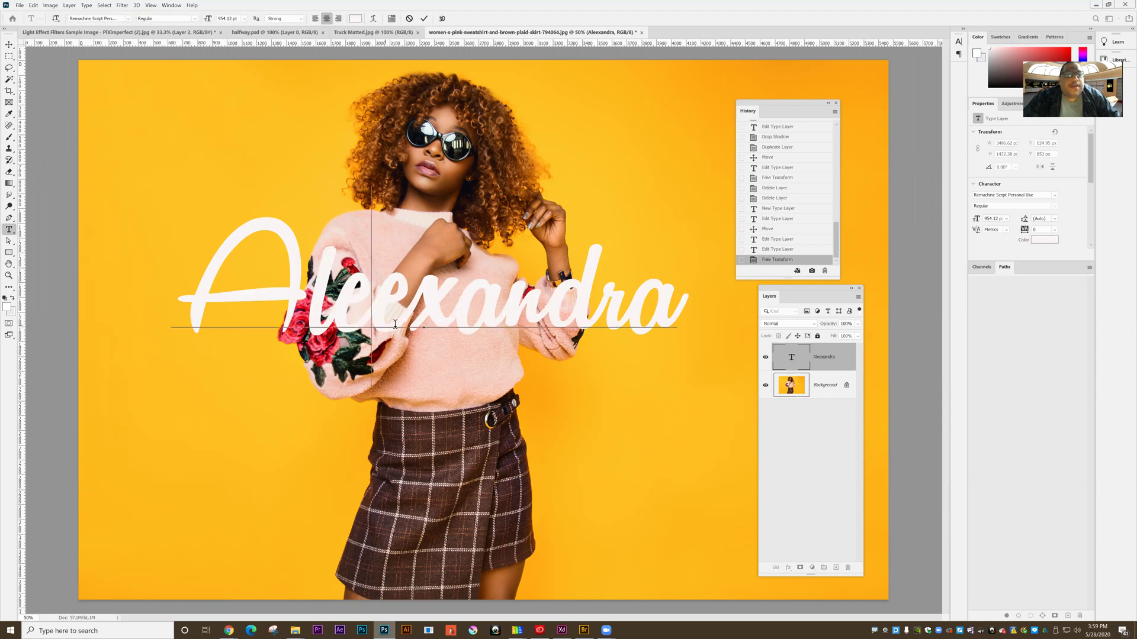
{"action": "key", "text": "BackSpace"}
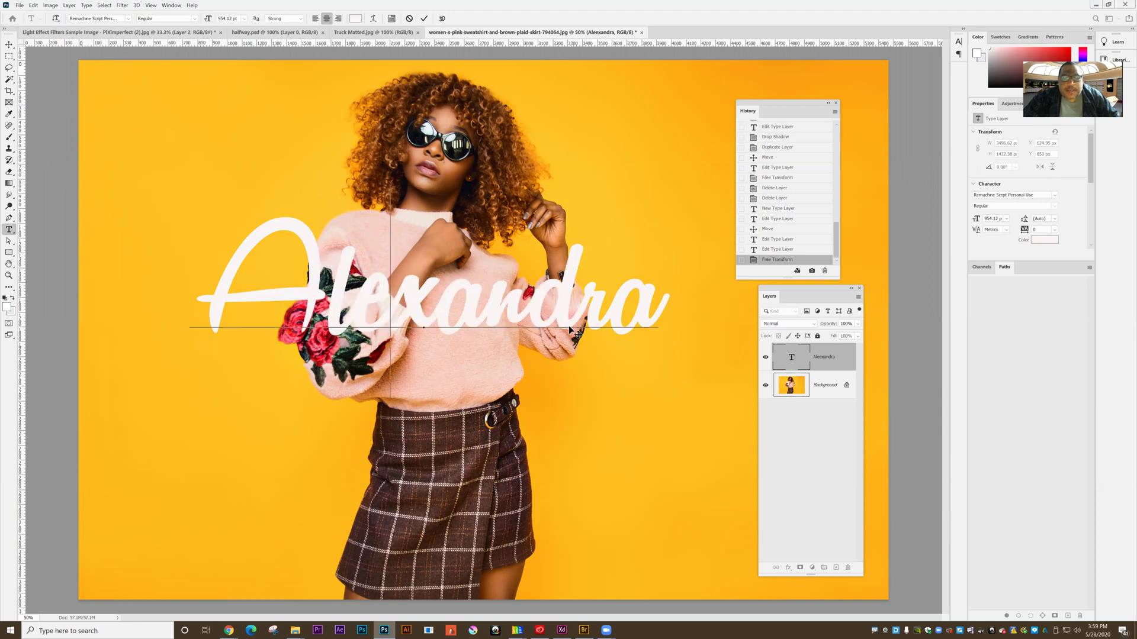
{"action": "key", "text": "ctrl+Return"}
Enlarge the name text to about 1079 pt with Free Transform and place it across the sweater, starting over the yellow background
{"action": "key", "text": "v"}
{"action": "left_click_drag", "start_coordinate": [501, 305], "coordinate": [516, 322]}
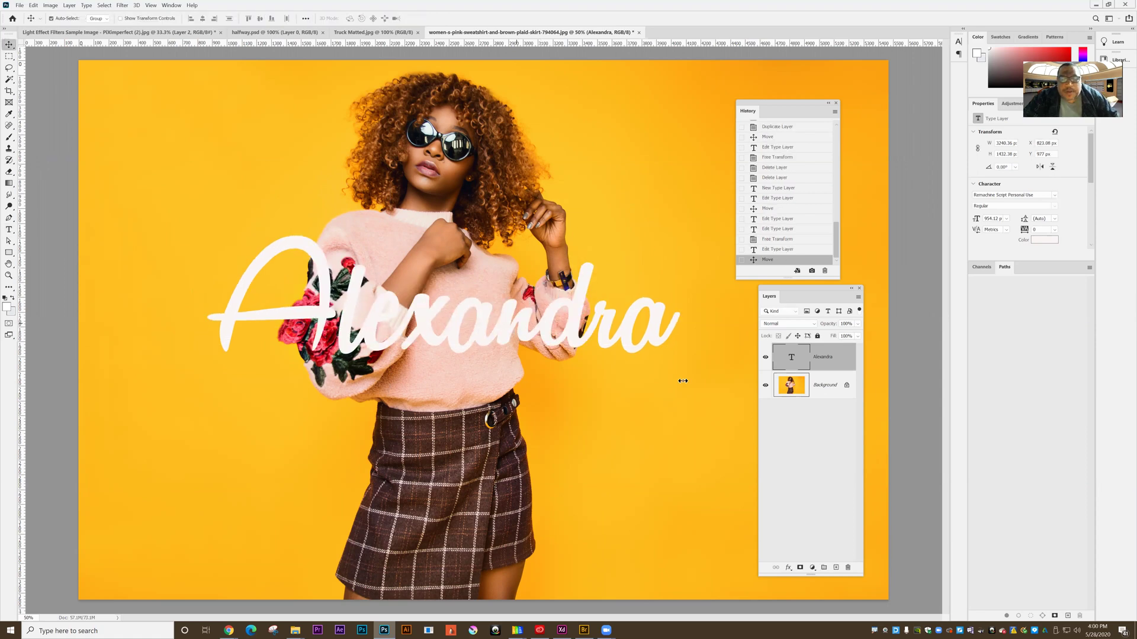
{"action": "key", "text": "ctrl+t"}
{"action": "left_click_drag", "start_coordinate": [684, 418], "coordinate": [771, 443]}
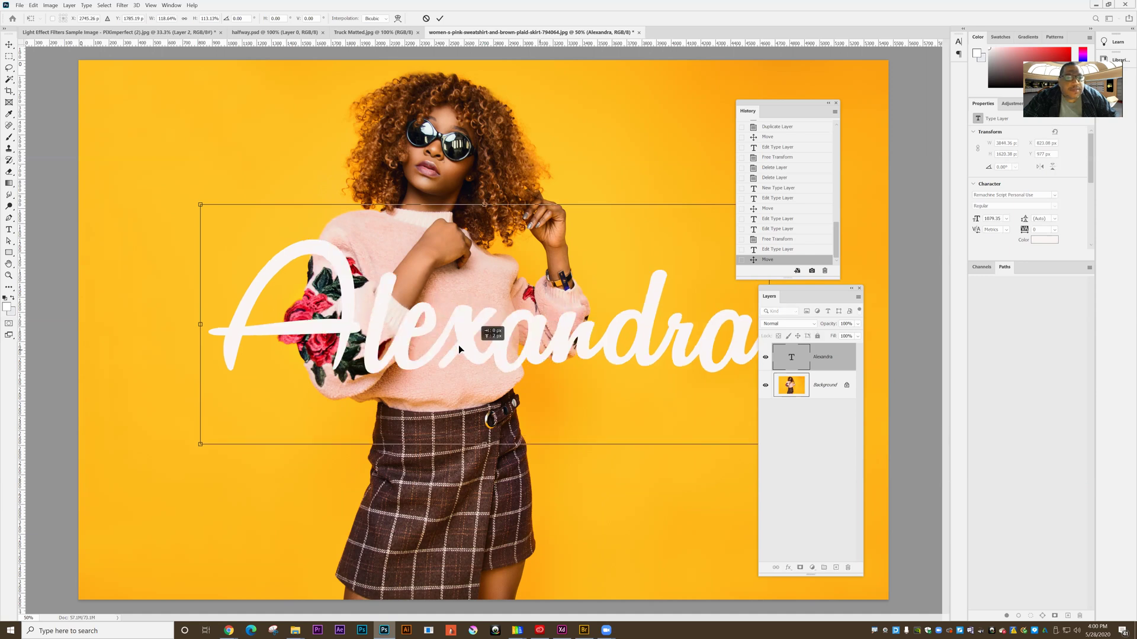
{"action": "left_click_drag", "start_coordinate": [541, 347], "coordinate": [465, 344]}
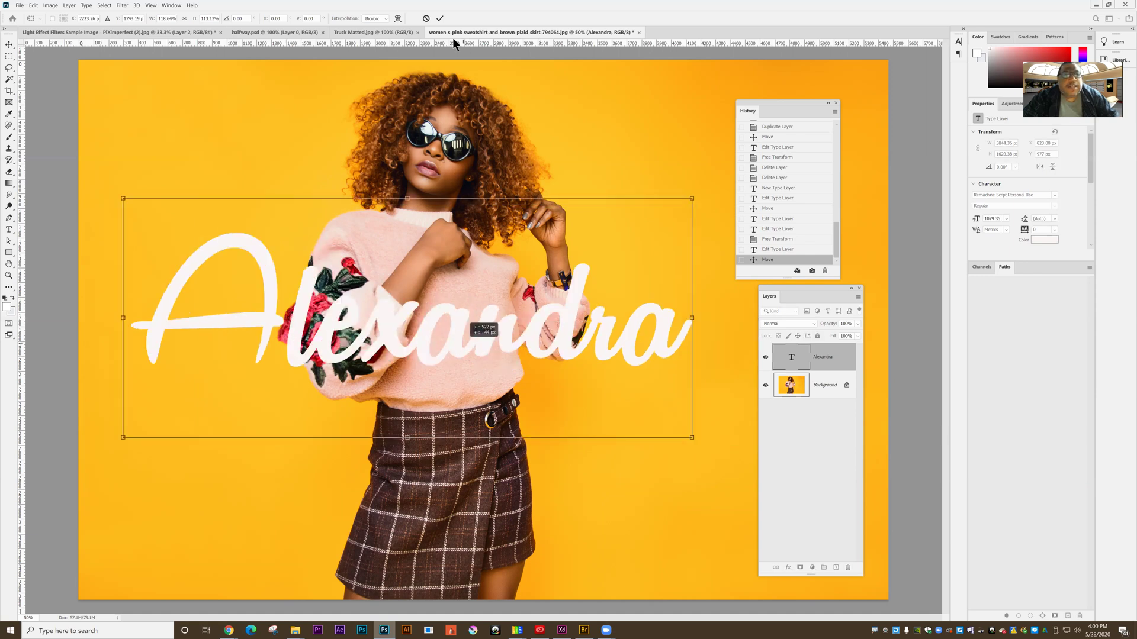
{"action": "left_click", "coordinate": [439, 19]}
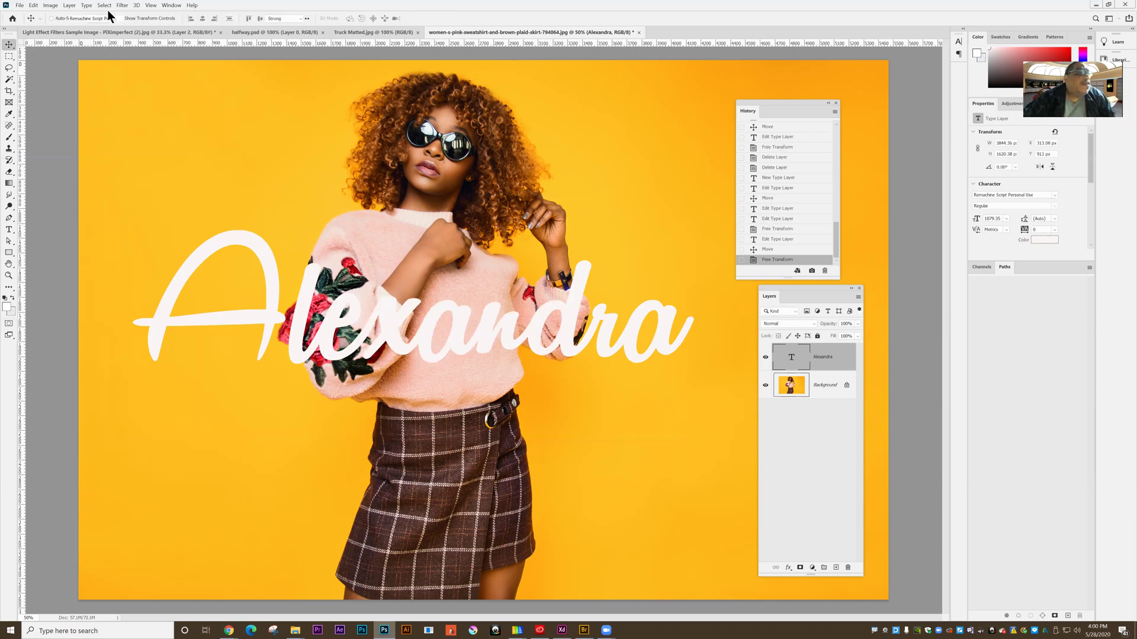
Preview the name text in fonts such as Great Vibes, Gloss And Bloom and Motion Picture Personal Use, and return to Remachine Script Personal Use
{"action": "key", "text": "t"}
{"action": "key", "text": "Return"}
{"action": "left_click", "coordinate": [127, 19]}
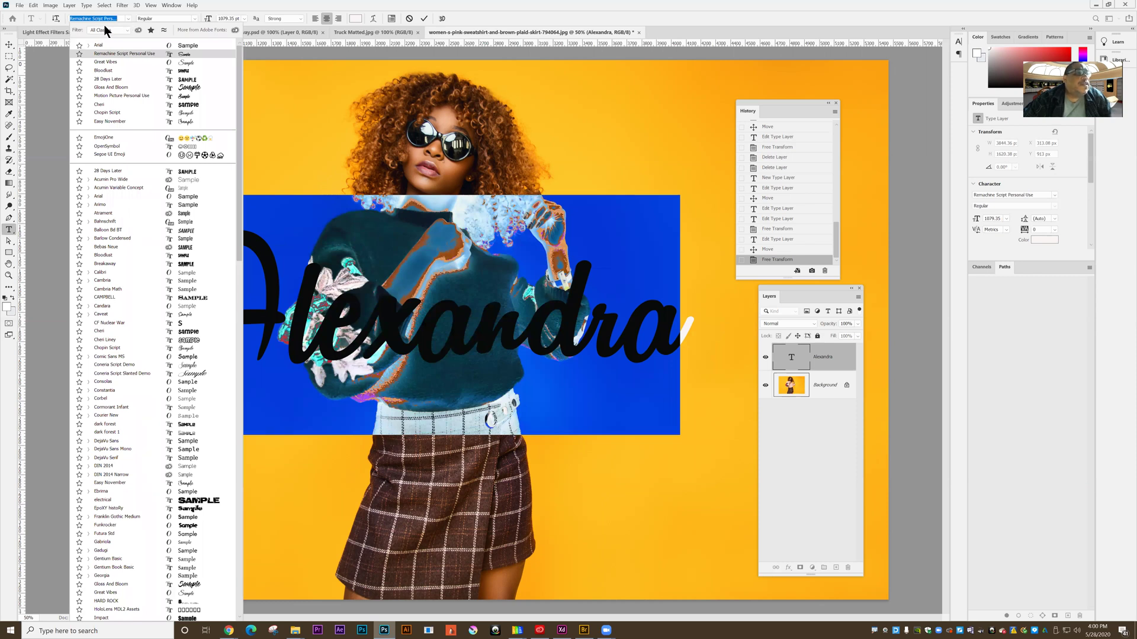
{"action": "key", "text": "Down"}
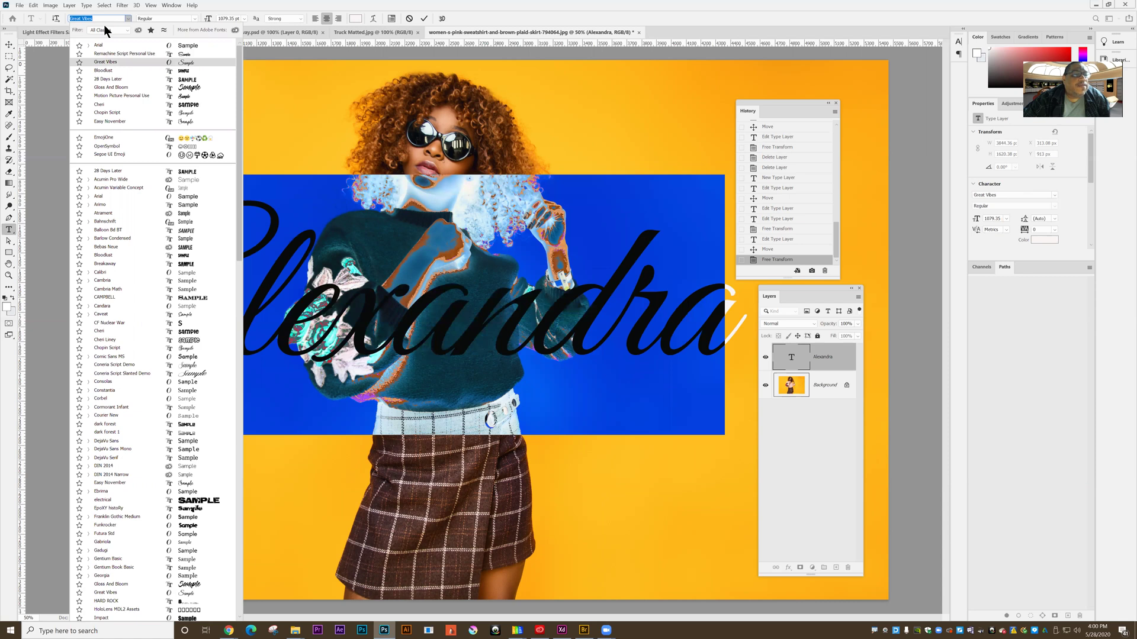
{"action": "key", "text": "Down"}
{"action": "key", "text": "Down"}
{"action": "key", "text": "Down"}
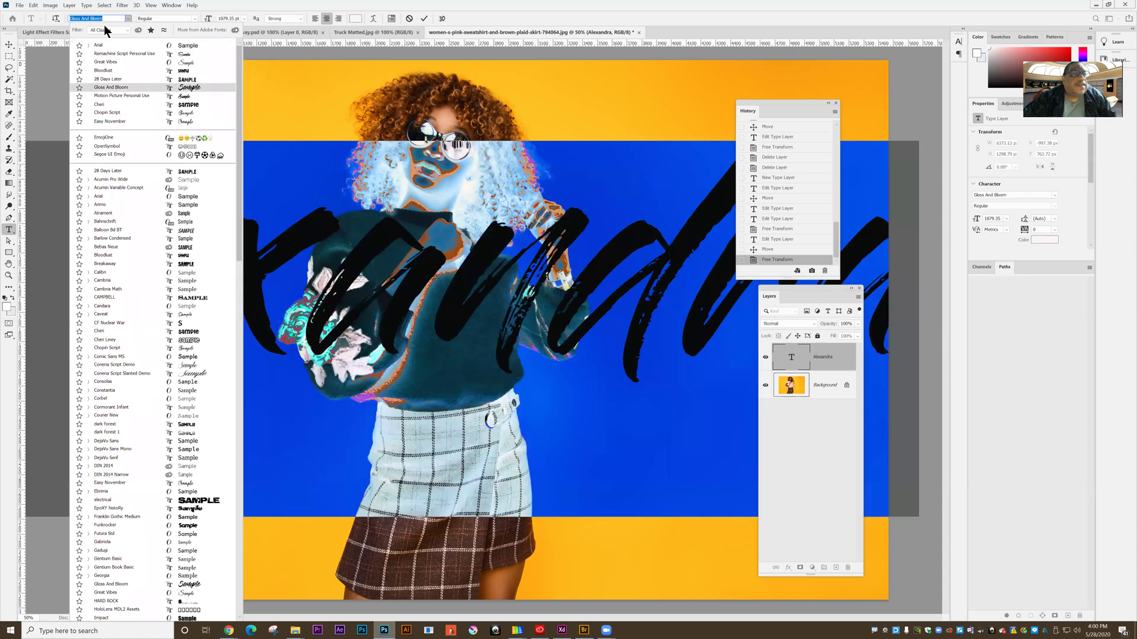
{"action": "key", "text": "Down"}
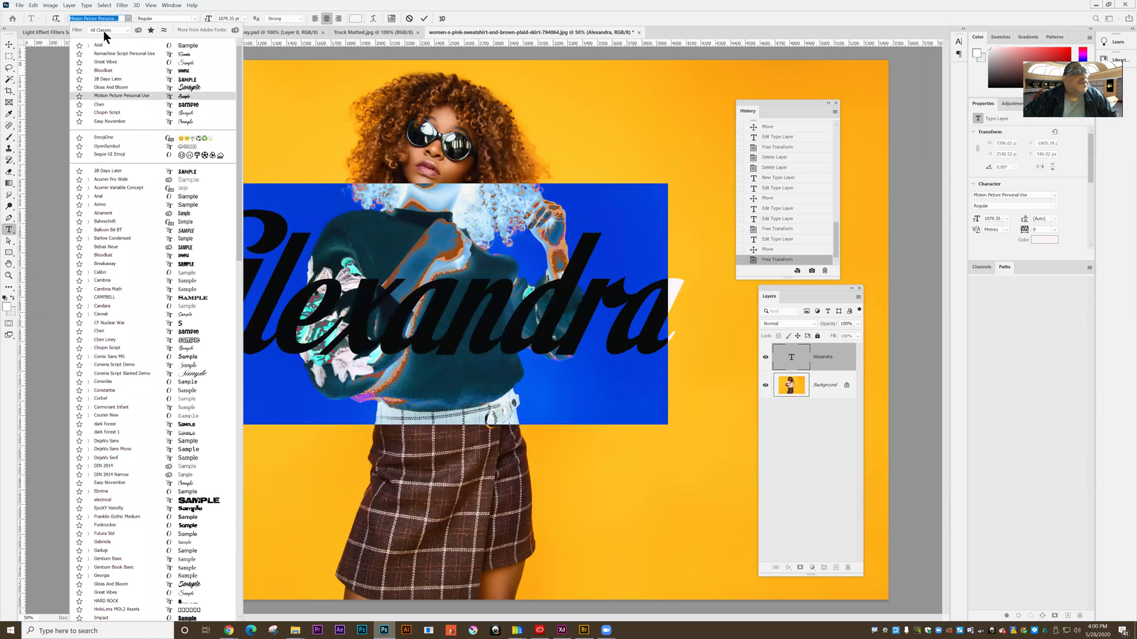
{"action": "key", "text": "Down"}
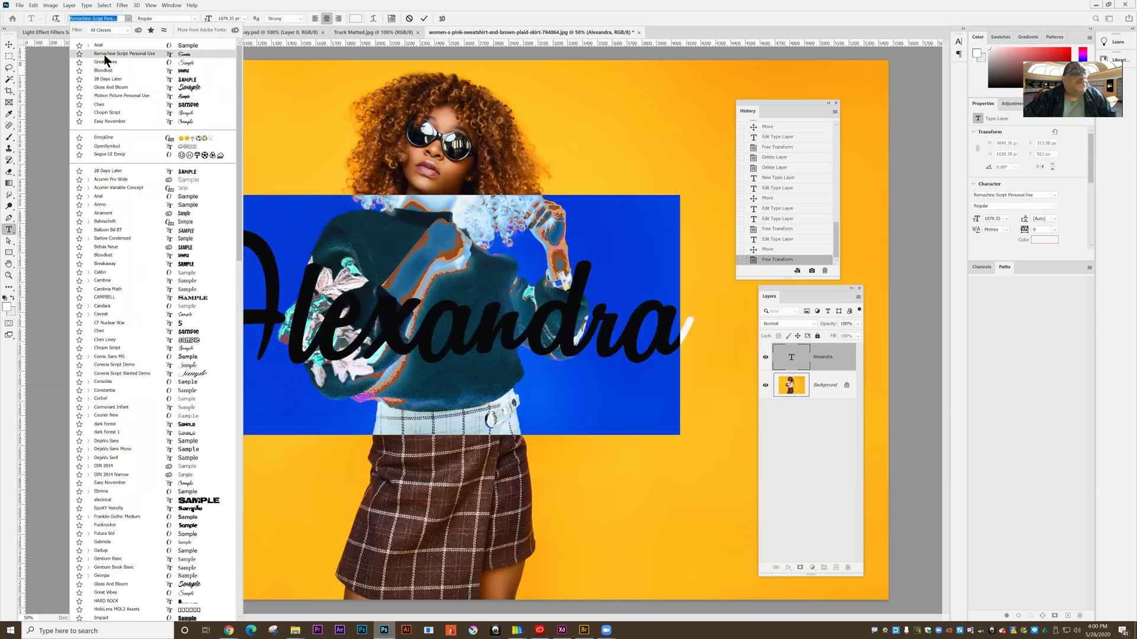
{"action": "left_click", "coordinate": [104, 54]}
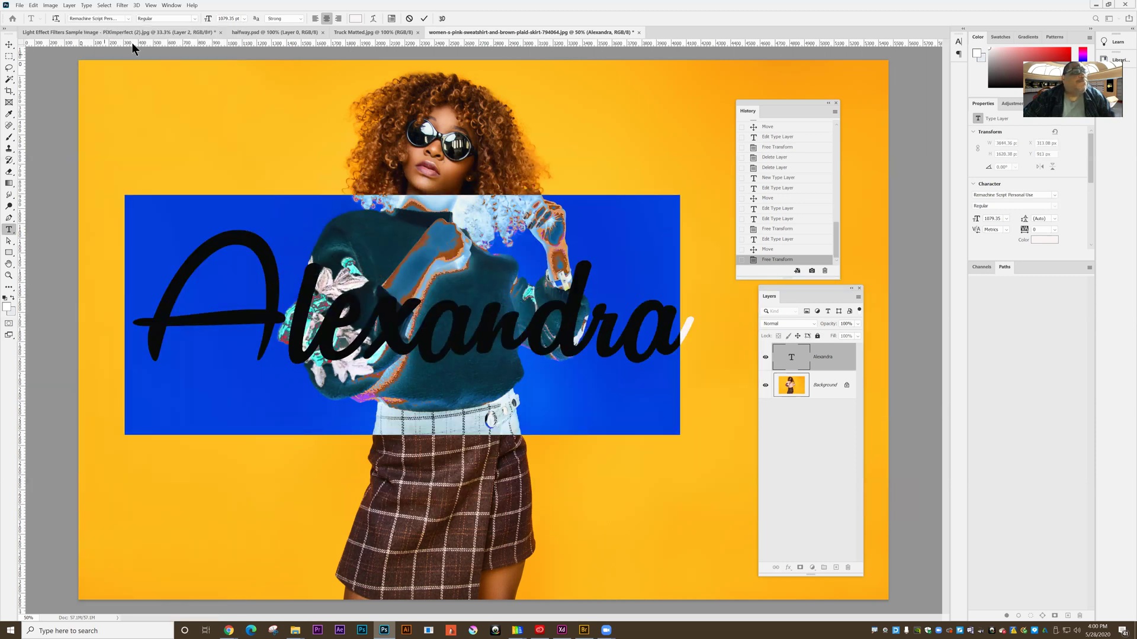
Pick Remachine Script Personal Use again for the name text and examine the font class filter options
{"action": "left_click", "coordinate": [129, 19]}
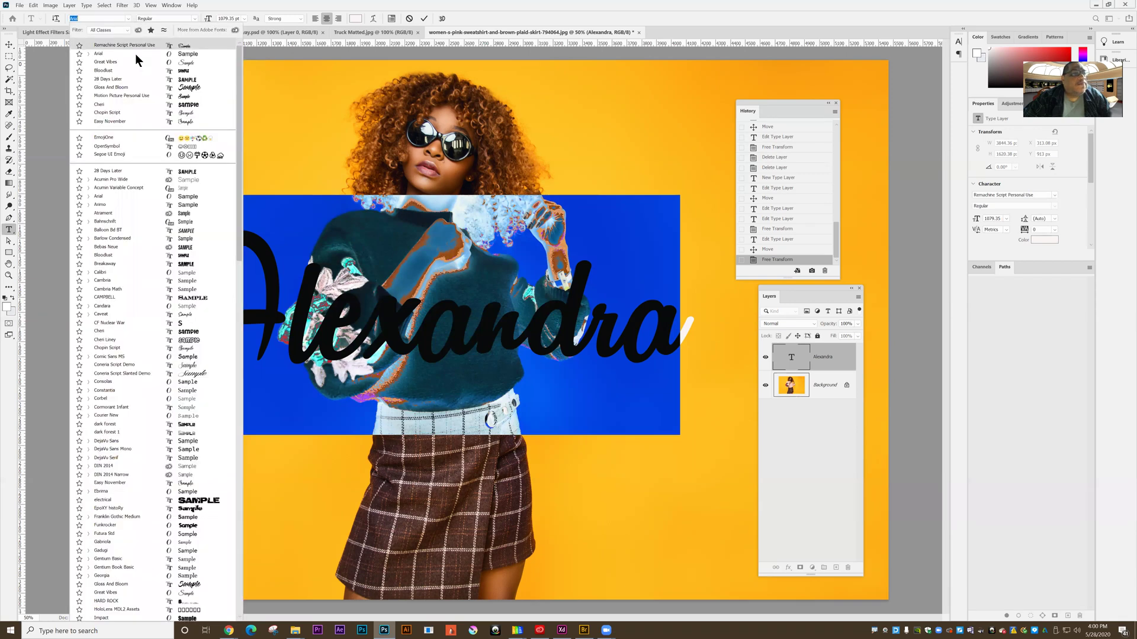
{"action": "left_click", "coordinate": [115, 45]}
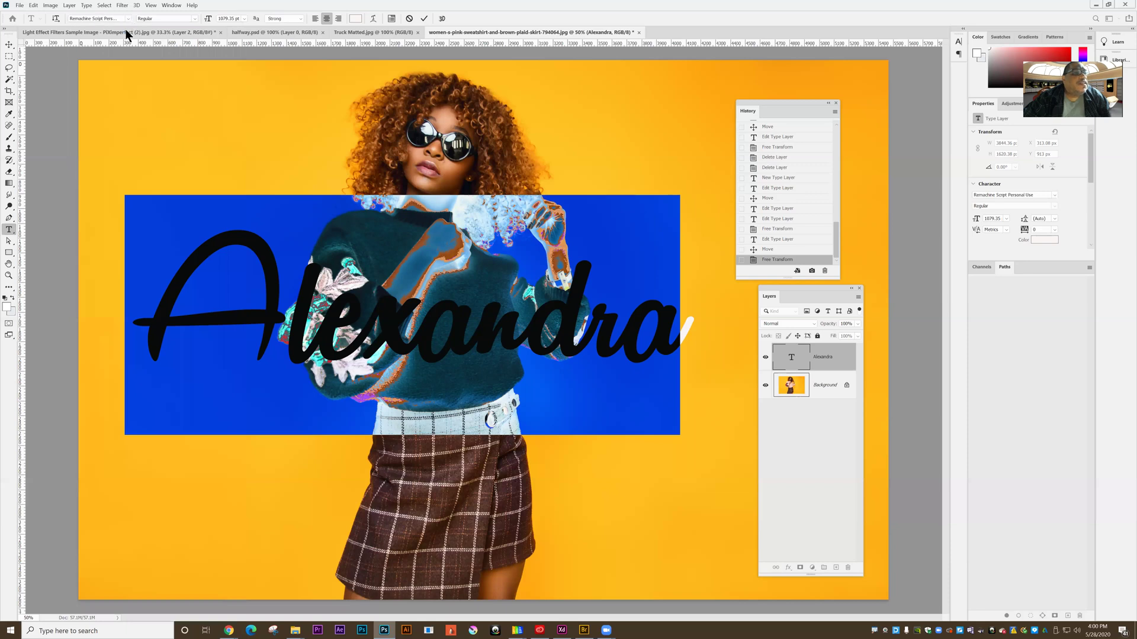
{"action": "left_click", "coordinate": [128, 19]}
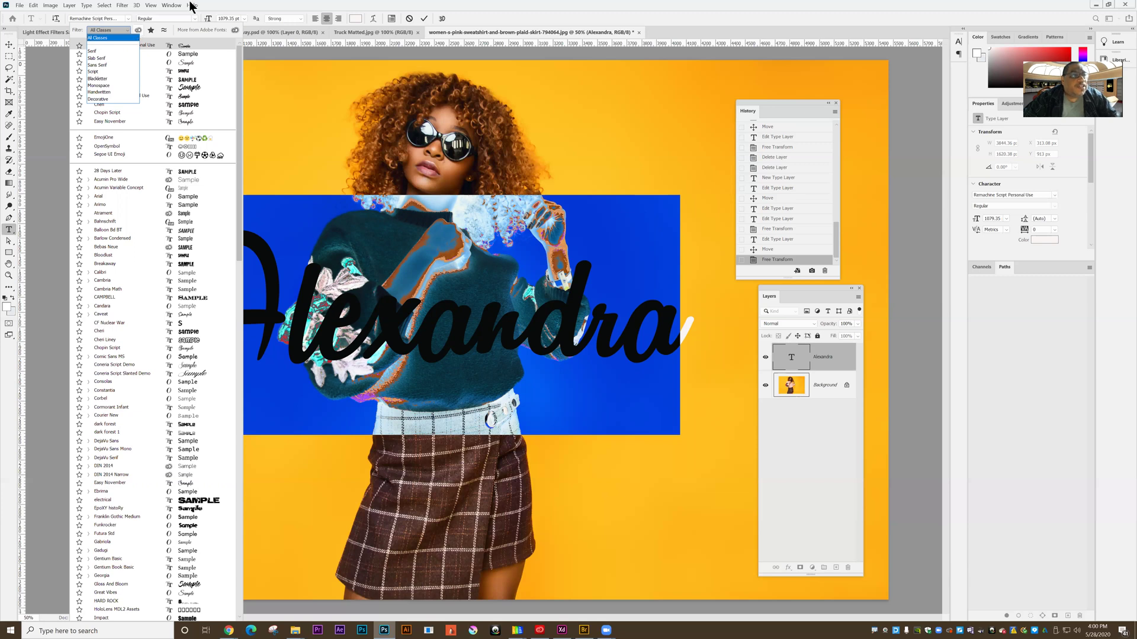
{"action": "left_click", "coordinate": [696, 364]}
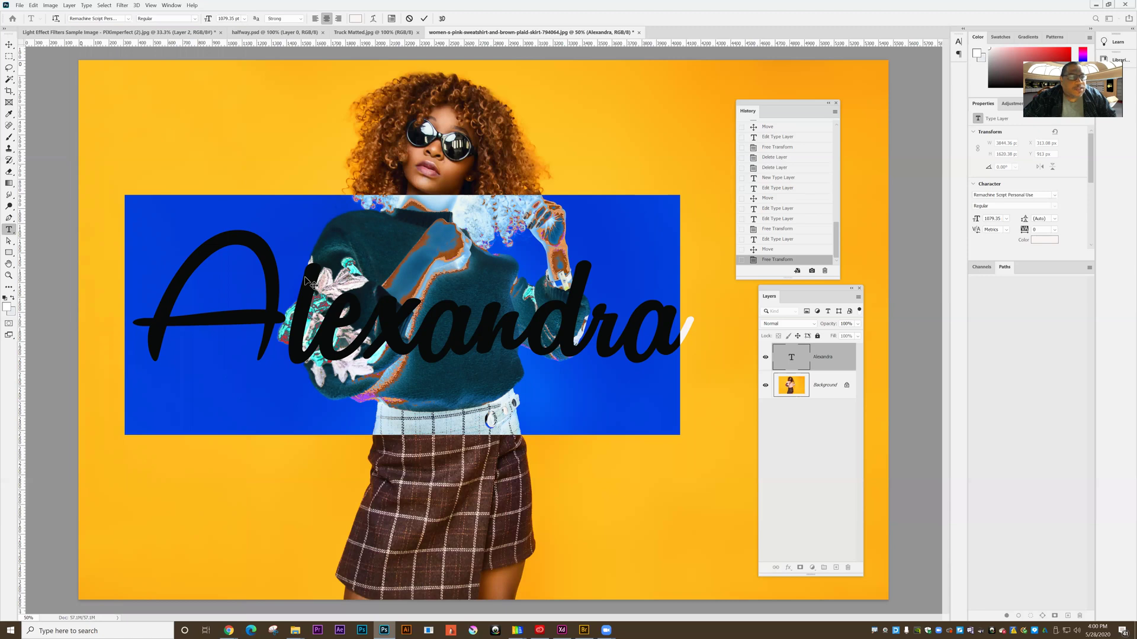
Commit the name text in its current script font and move it slightly up and to the right across the sweater
{"action": "left_click", "coordinate": [794, 360]}
{"action": "double_click", "coordinate": [793, 359]}
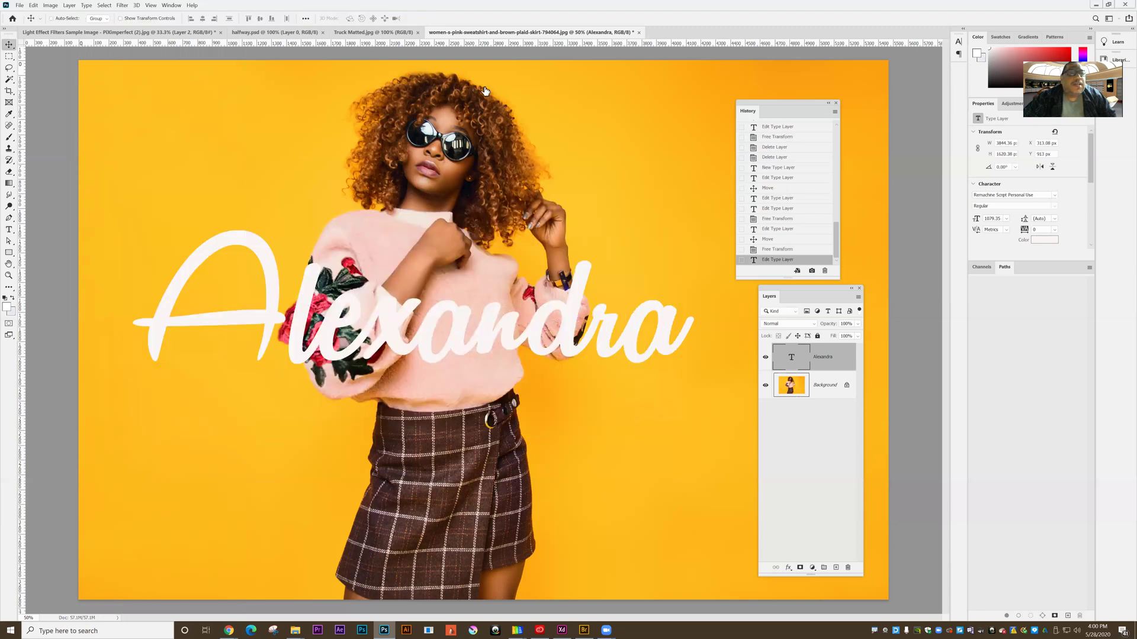
{"action": "left_click", "coordinate": [423, 19]}
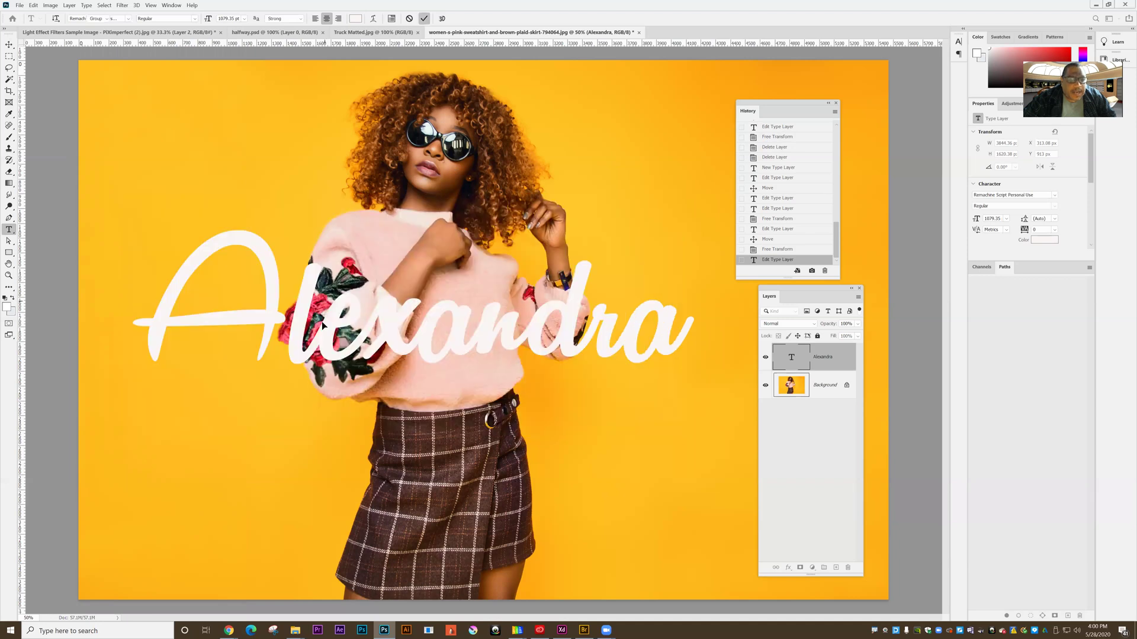
{"action": "key", "text": "v"}
{"action": "left_click_drag", "start_coordinate": [313, 316], "coordinate": [309, 314]}
{"action": "left_click_drag", "start_coordinate": [646, 341], "coordinate": [641, 337]}
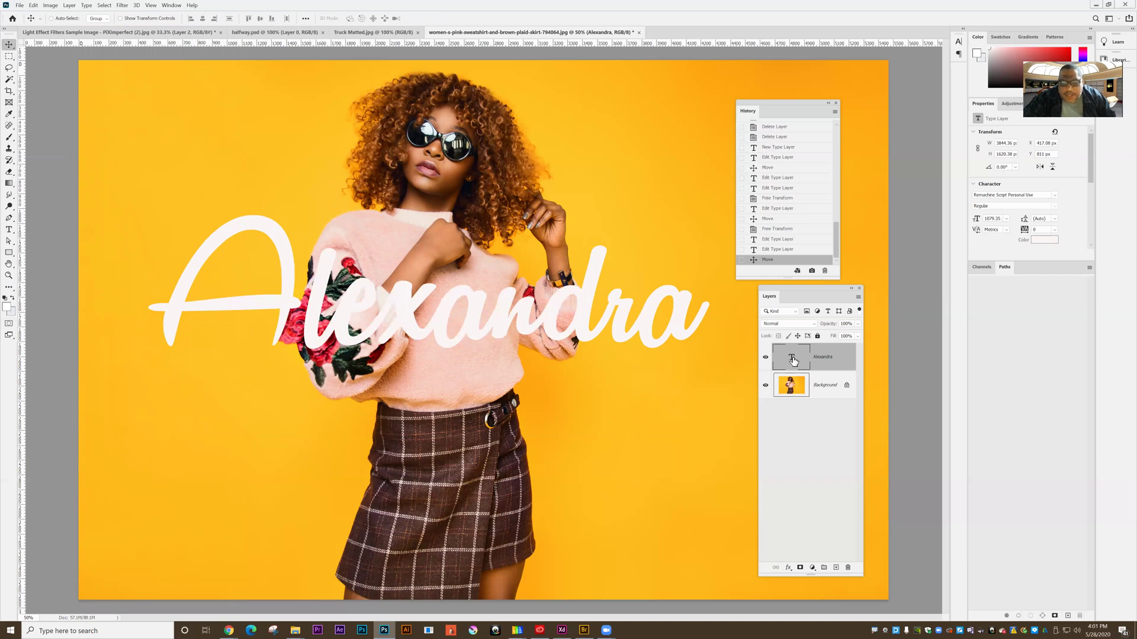
Add a drop shadow to the name text with distance 13 px and size 40 px, and nudge the text slightly right
{"action": "left_click", "coordinate": [788, 567]}
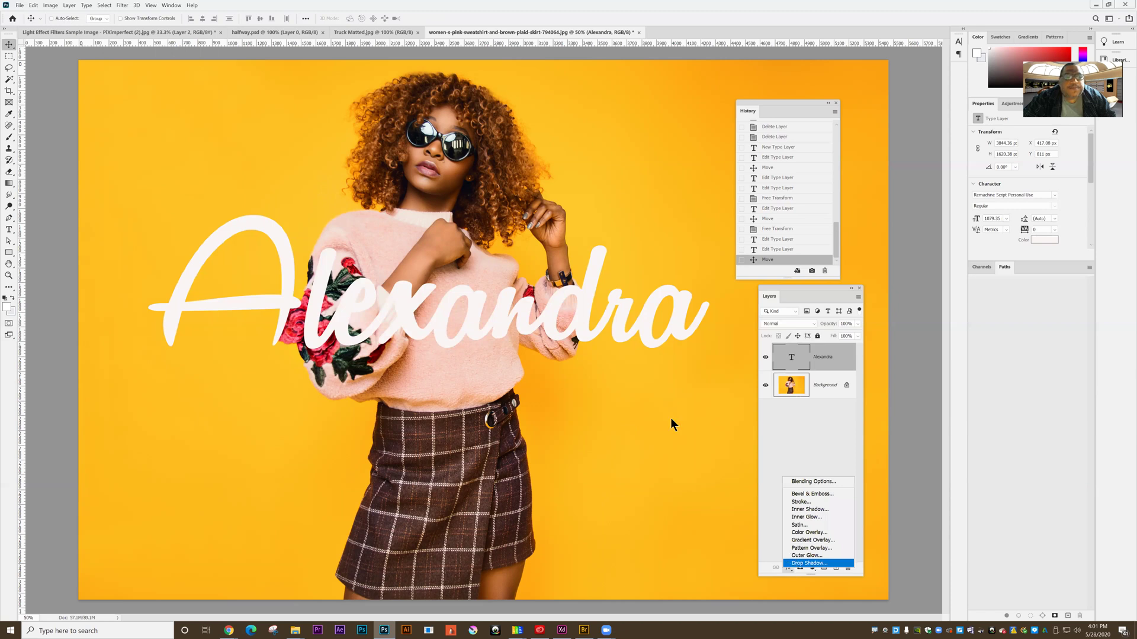
{"action": "key", "text": "Return"}
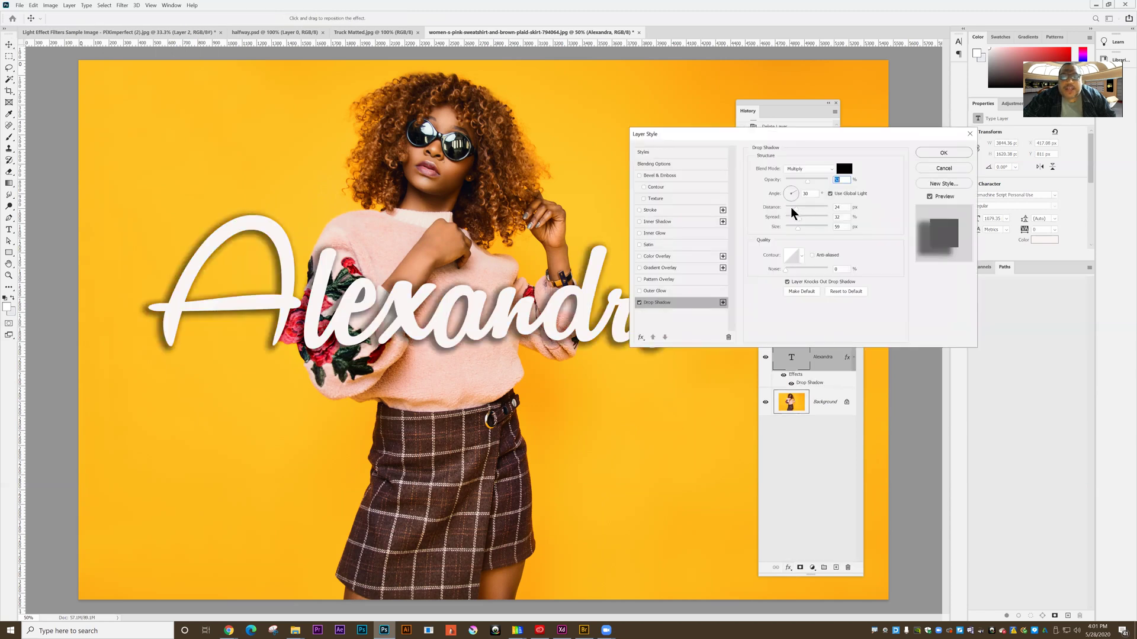
{"action": "left_click_drag", "start_coordinate": [797, 230], "coordinate": [792, 220]}
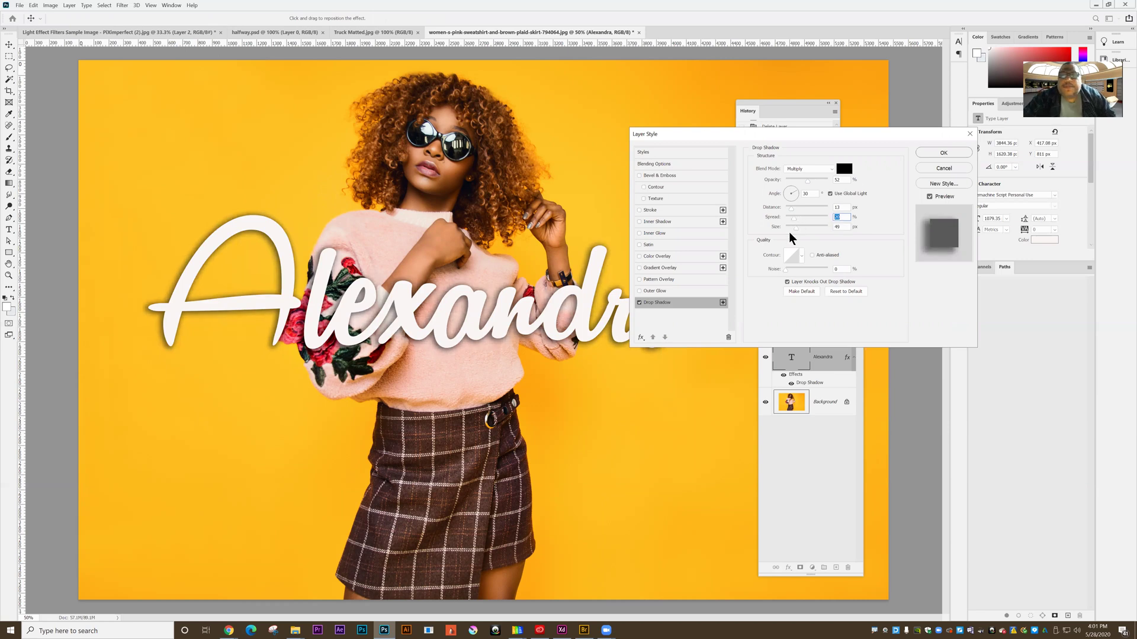
{"action": "left_click", "coordinate": [935, 153]}
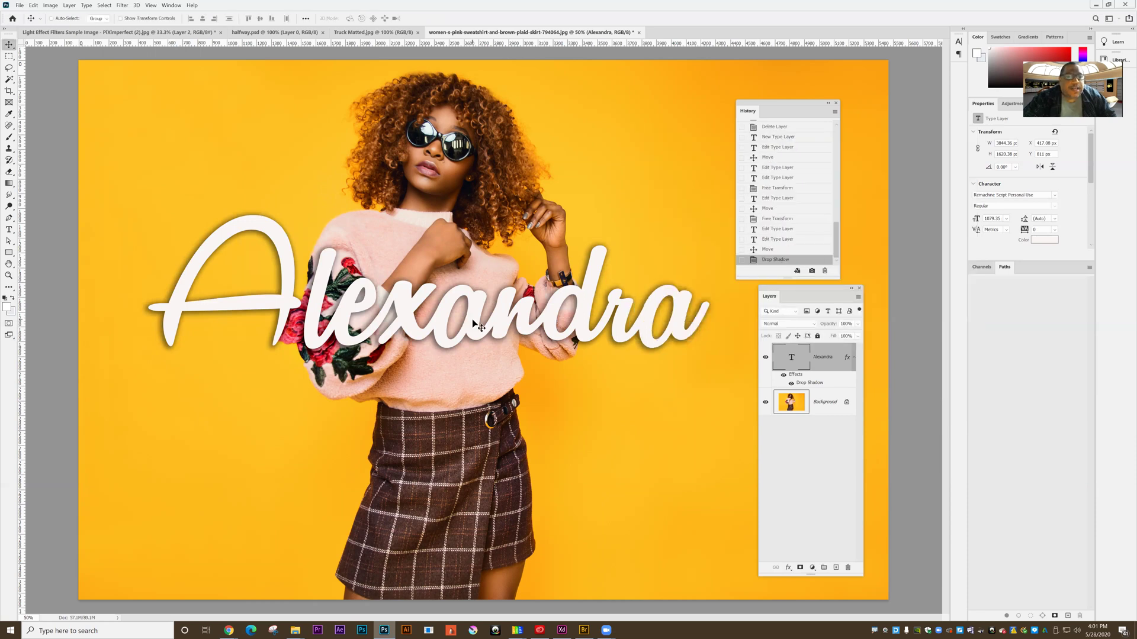
{"action": "left_click_drag", "start_coordinate": [581, 390], "coordinate": [588, 391]}
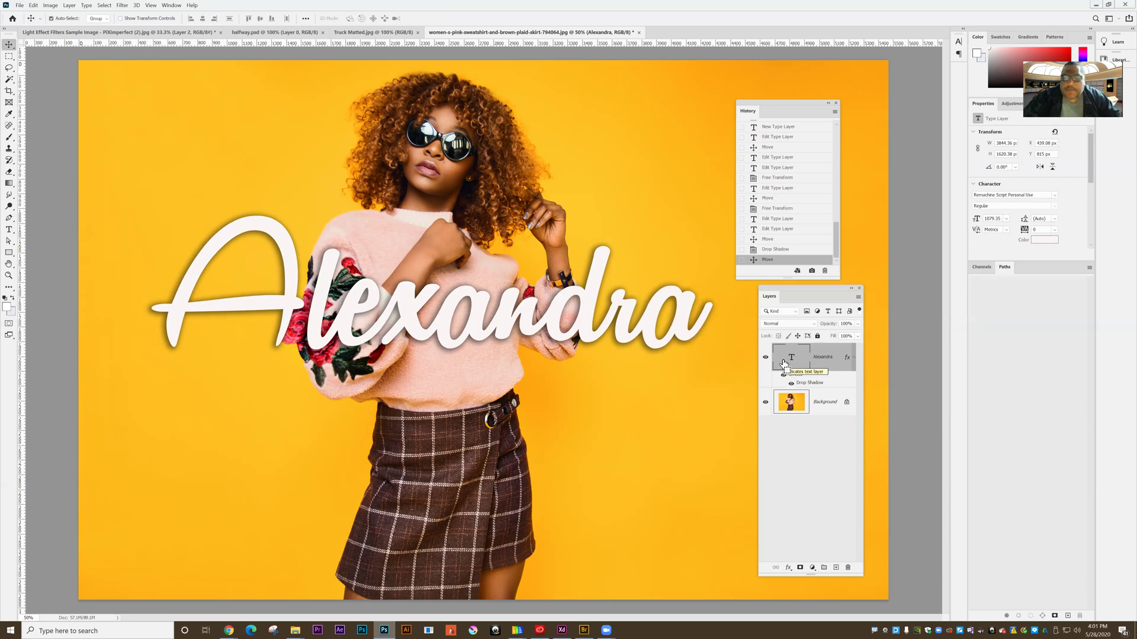
Duplicate the name text layer below the original and replace the copy's wording with "Fashion"
{"action": "key", "text": "ctrl+j"}
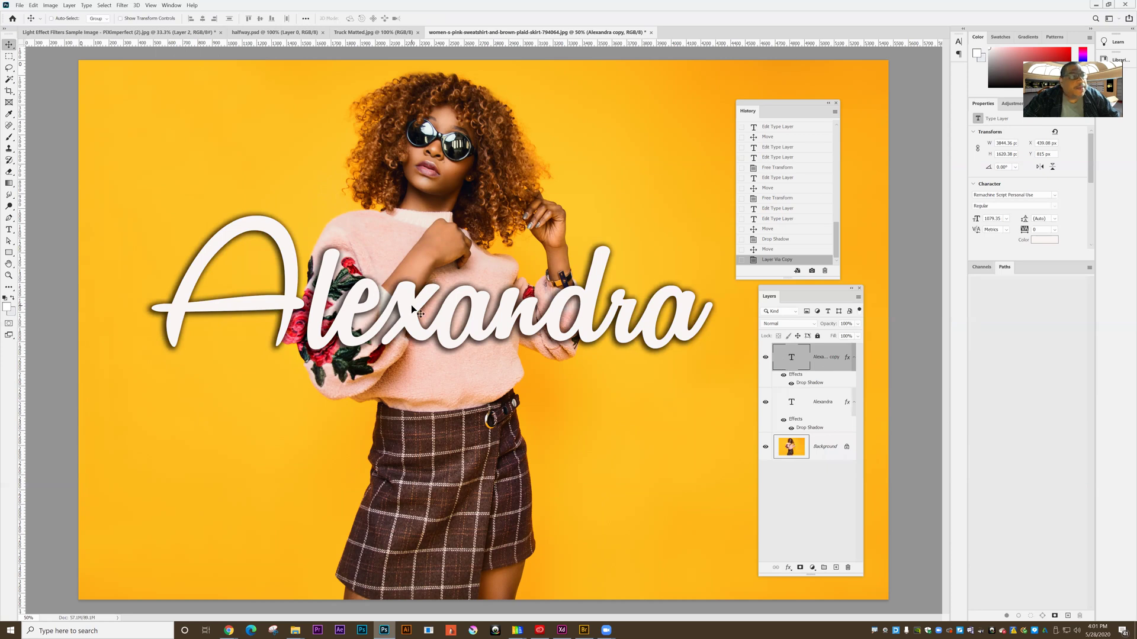
{"action": "left_click_drag", "start_coordinate": [439, 372], "coordinate": [491, 472]}
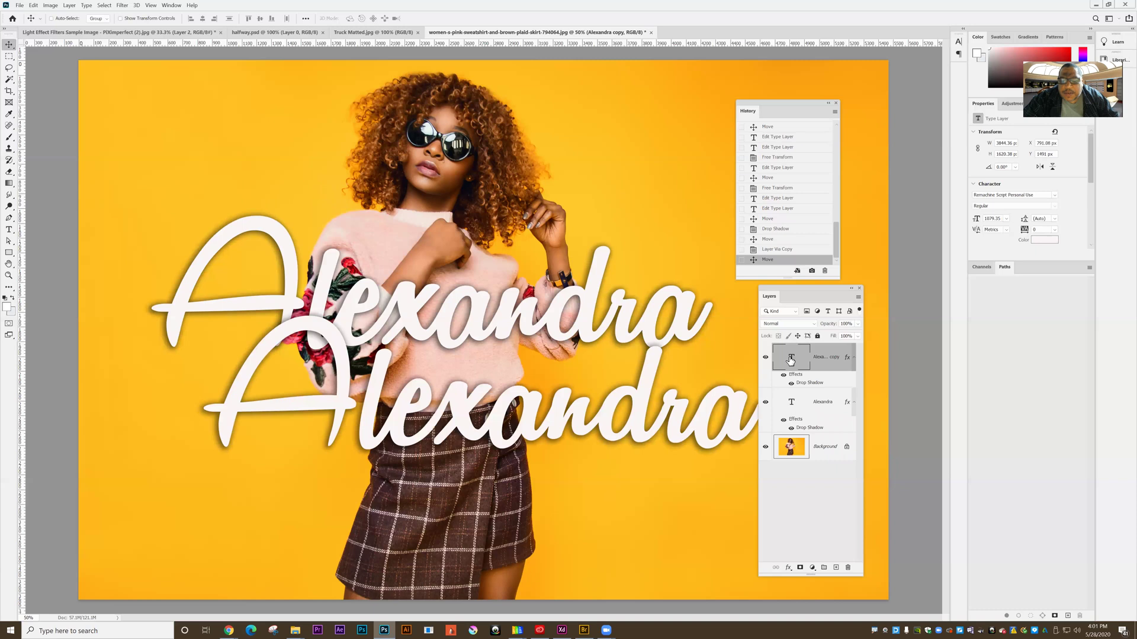
{"action": "double_click", "coordinate": [790, 360]}
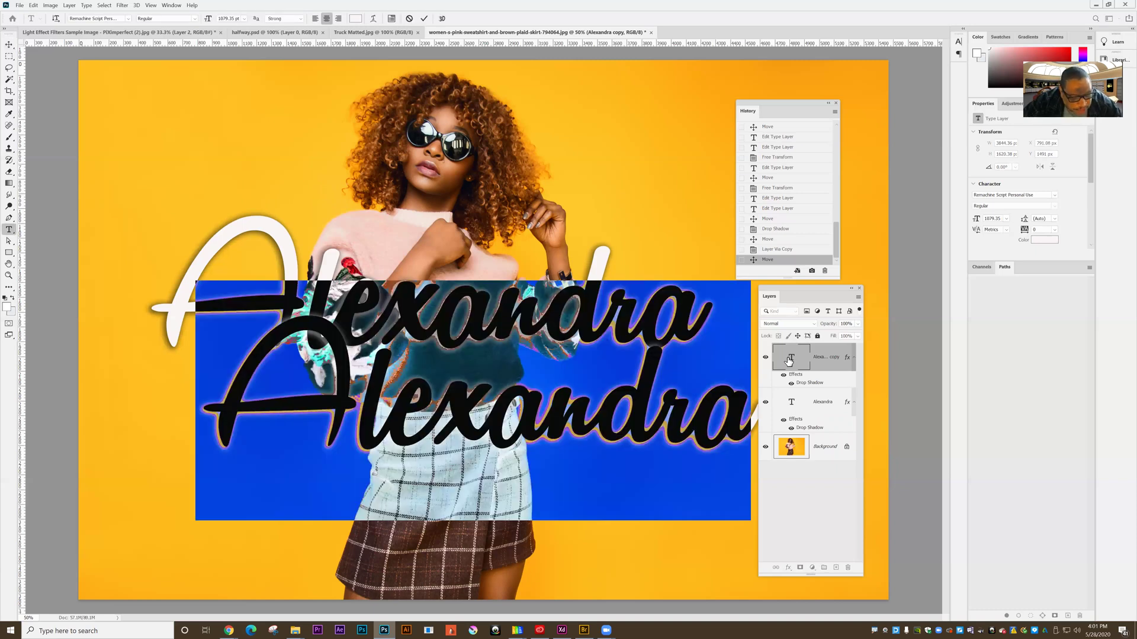
{"action": "type", "text": "Fashion"}
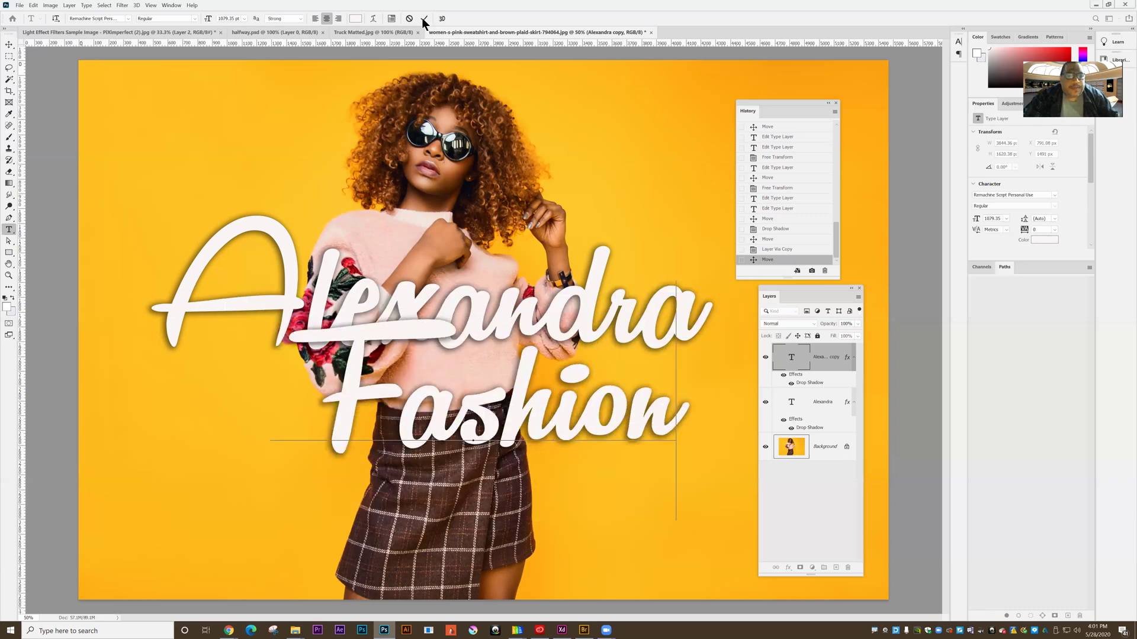
{"action": "key", "text": "ctrl+Return"}
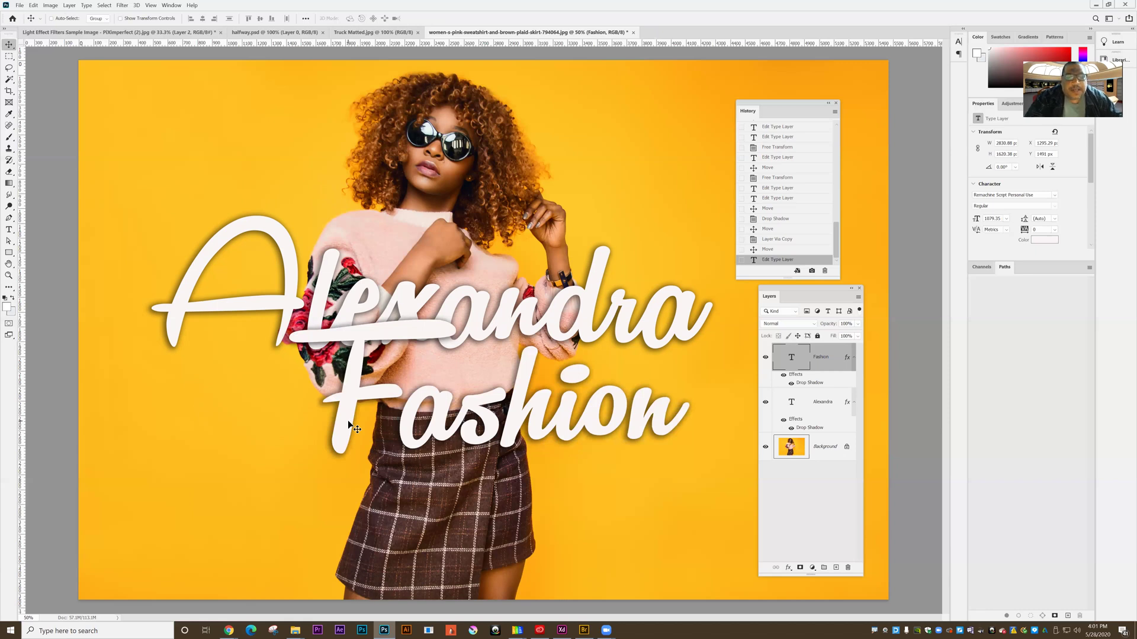
Scale the Fashion text to about 75% with Free Transform and place it under the second half of the name
{"action": "key", "text": "ctrl"}
{"action": "key", "text": "ctrl+t"}
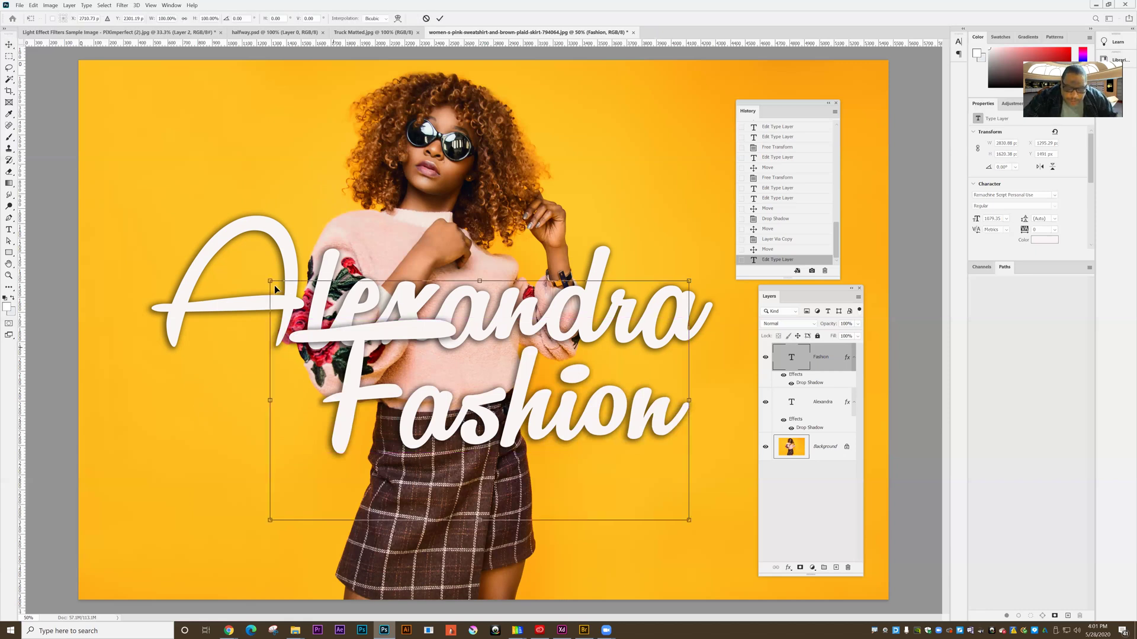
{"action": "left_click_drag", "start_coordinate": [271, 283], "coordinate": [394, 345]}
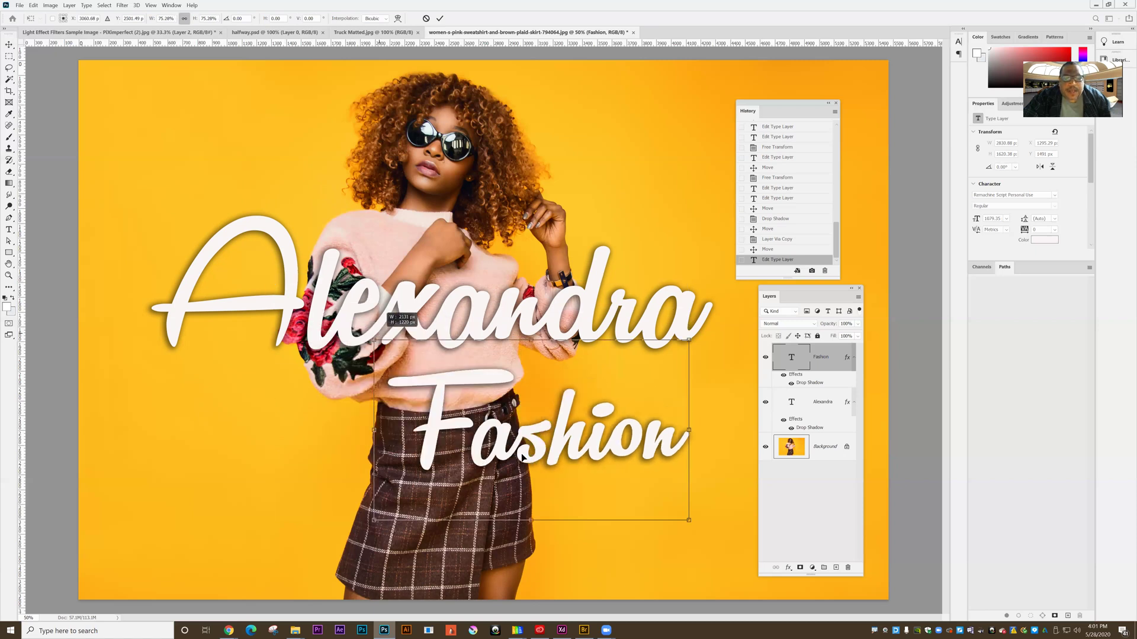
{"action": "left_click_drag", "start_coordinate": [522, 458], "coordinate": [560, 451]}
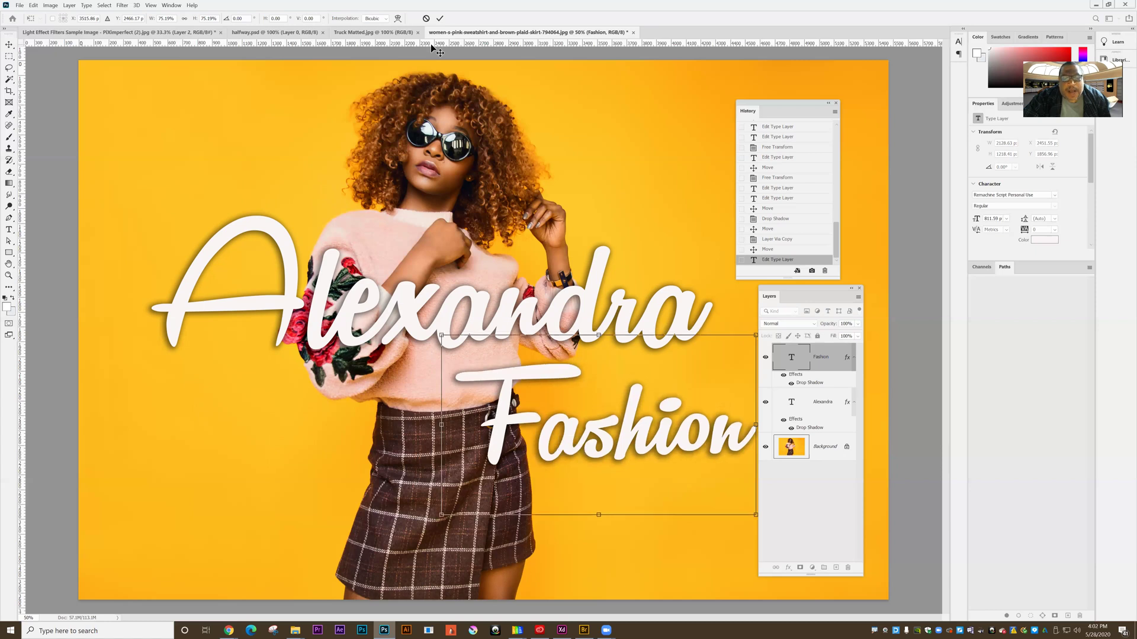
{"action": "left_click", "coordinate": [440, 18]}
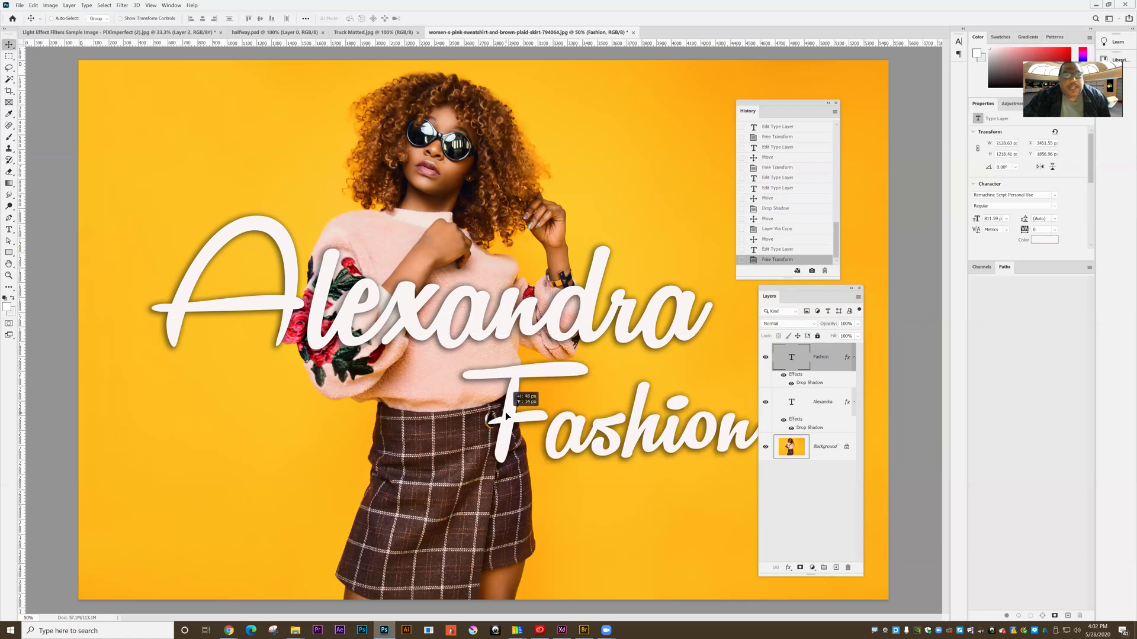